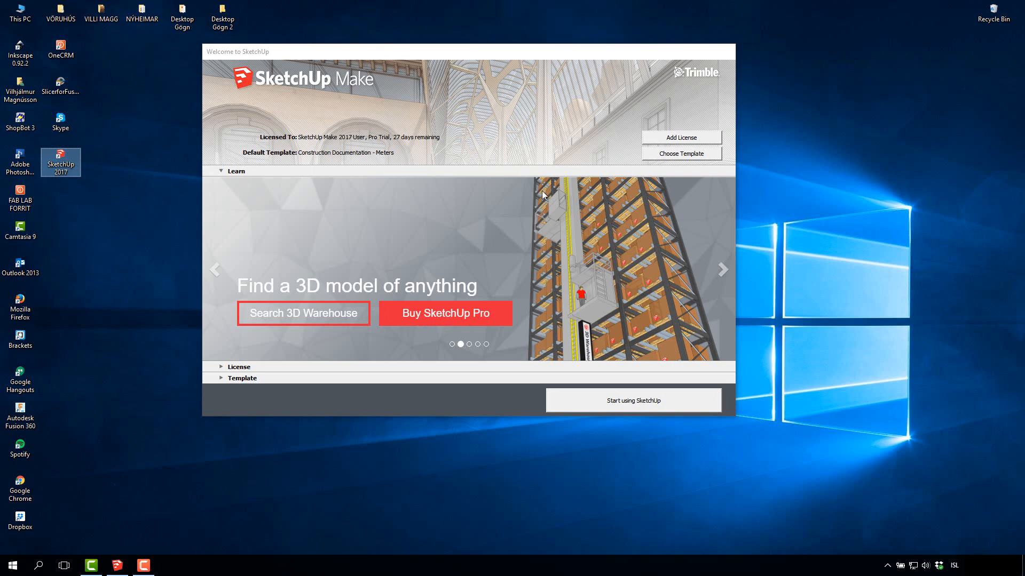
Choose the Woodworking - Millimeters template as the default and start a new model with it
{"action": "left_click", "coordinate": [682, 157]}
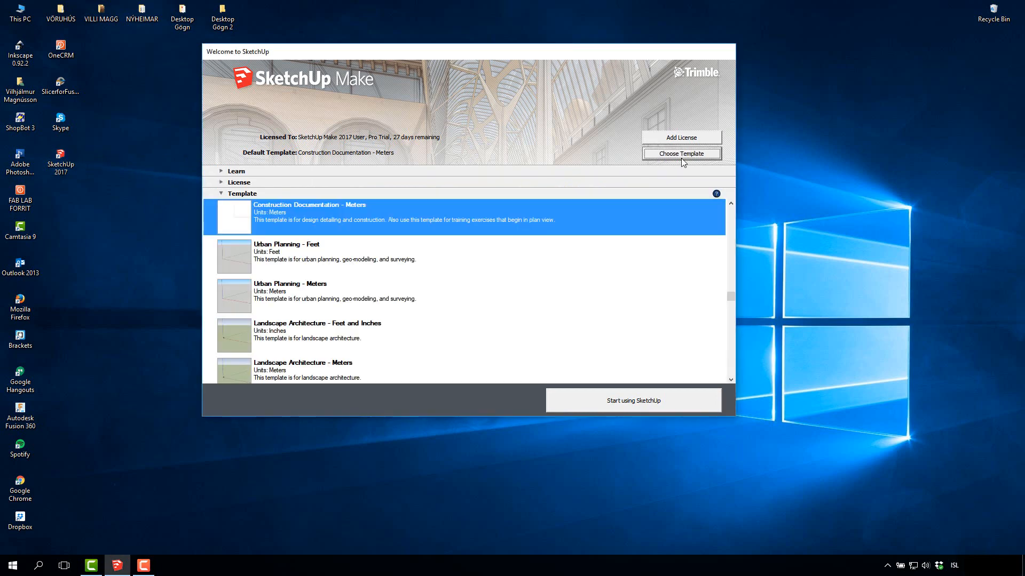
{"action": "scroll", "coordinate": [418, 284], "scroll_direction": "down", "scroll_amount": 5}
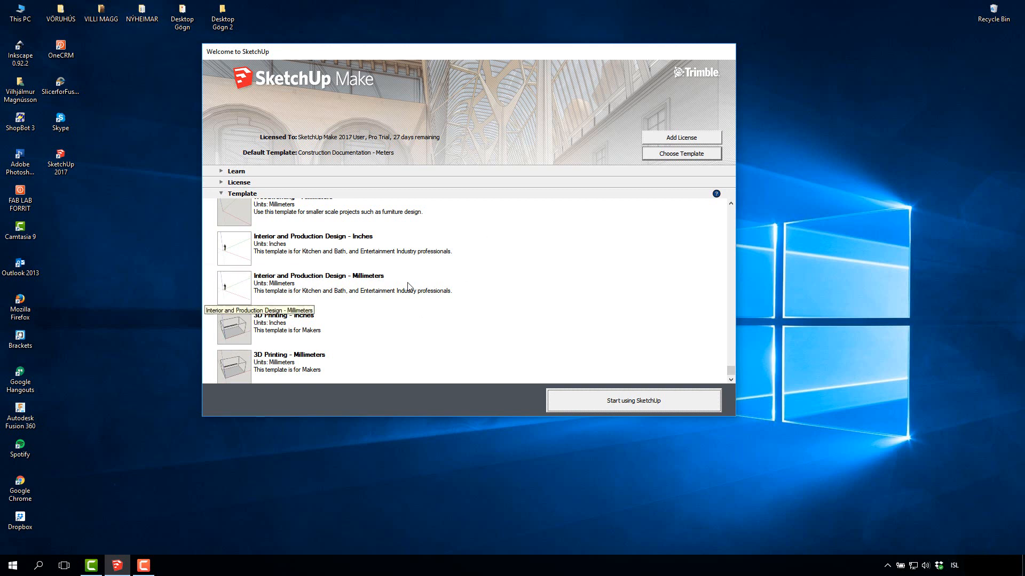
{"action": "scroll", "coordinate": [294, 366], "scroll_direction": "up", "scroll_amount": 2}
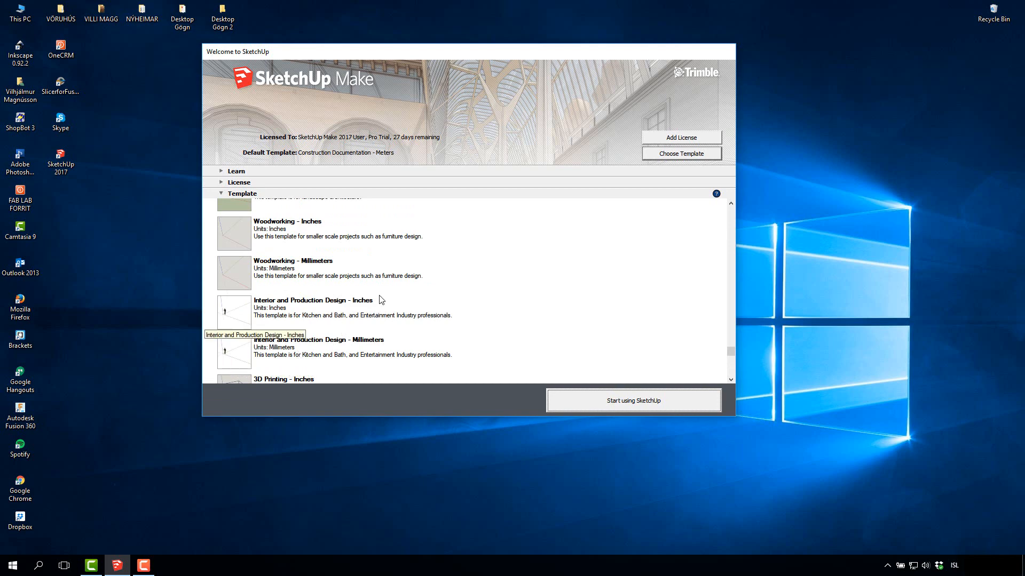
{"action": "scroll", "coordinate": [381, 299], "scroll_direction": "up", "scroll_amount": 6}
{"action": "scroll", "coordinate": [381, 299], "scroll_direction": "down", "scroll_amount": 2}
{"action": "scroll", "coordinate": [381, 300], "scroll_direction": "up", "scroll_amount": 6}
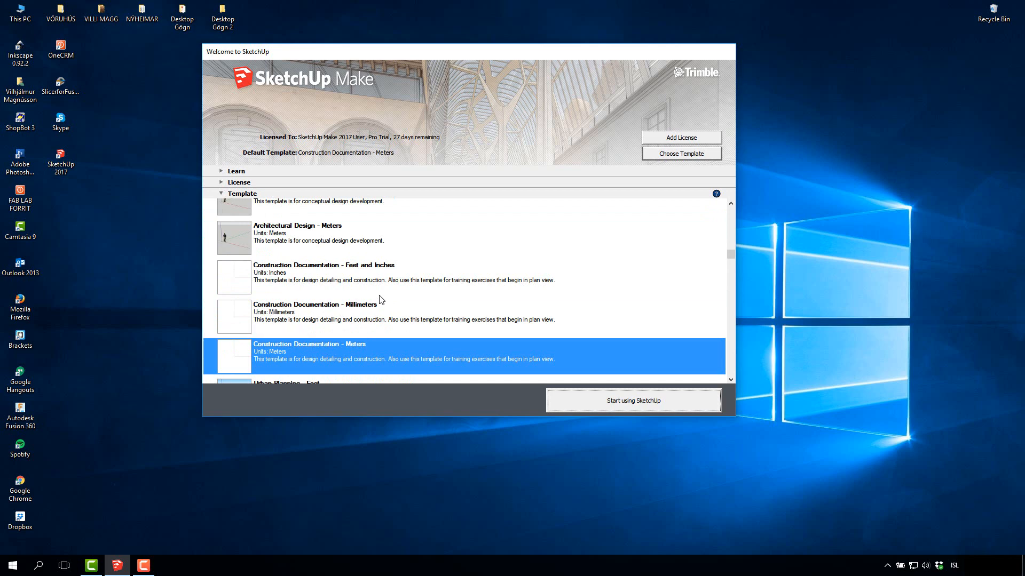
{"action": "scroll", "coordinate": [370, 269], "scroll_direction": "down", "scroll_amount": 5}
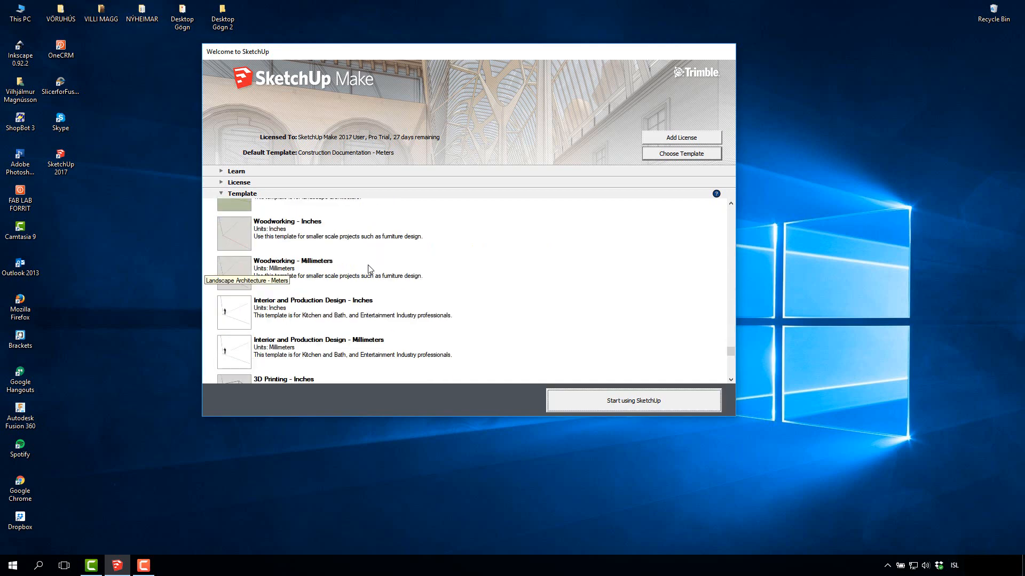
{"action": "left_click", "coordinate": [286, 269]}
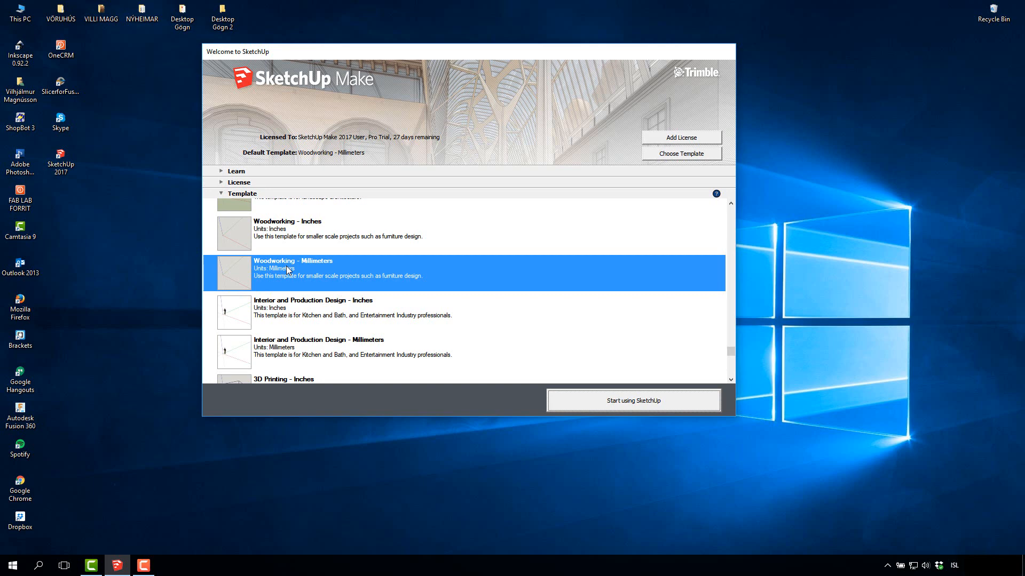
{"action": "left_click", "coordinate": [638, 408]}
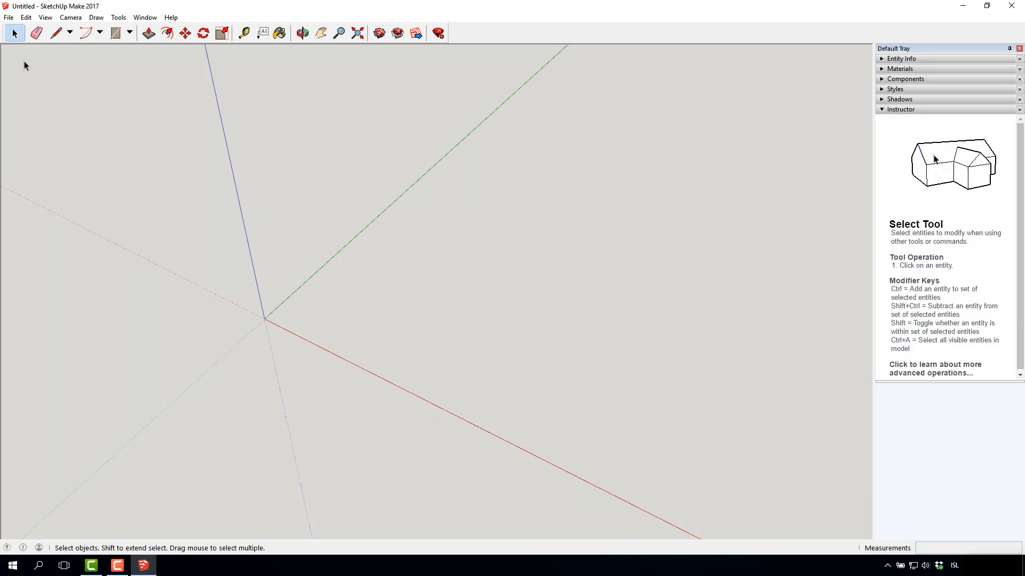
Enable the Large Tool Set toolbar in addition to Getting Started
{"action": "left_click", "coordinate": [51, 20]}
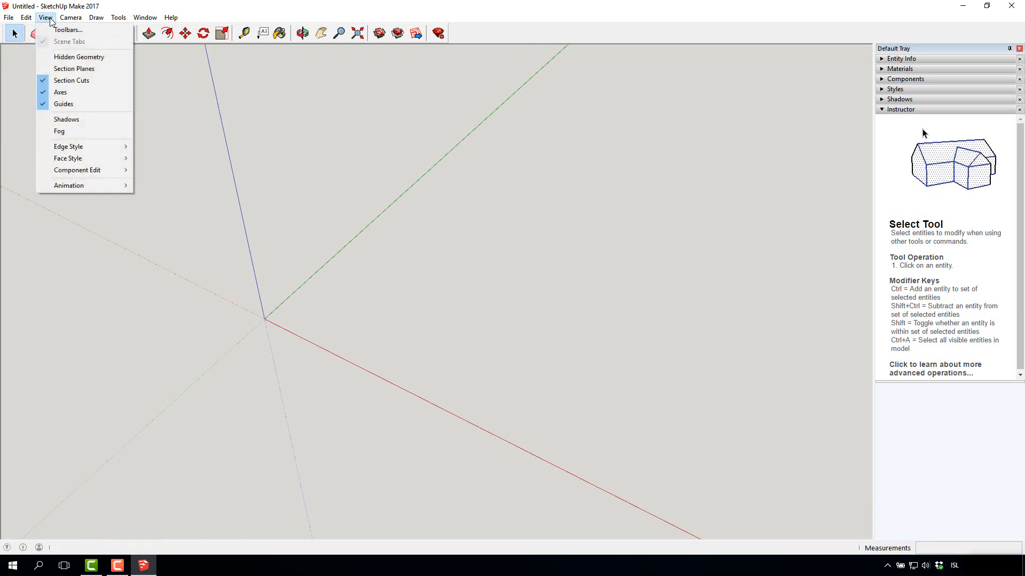
{"action": "left_click", "coordinate": [61, 30]}
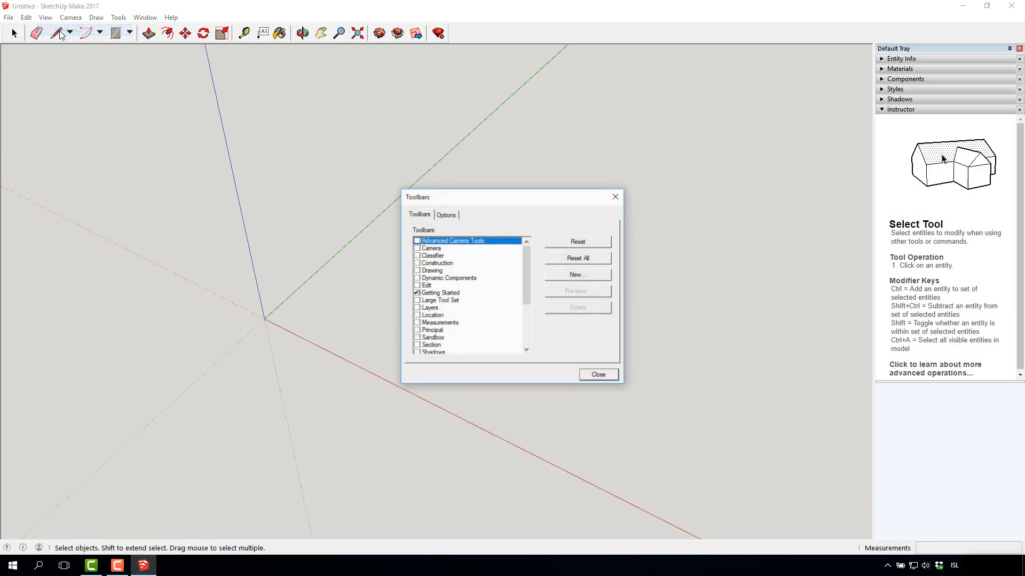
{"action": "left_click", "coordinate": [417, 301]}
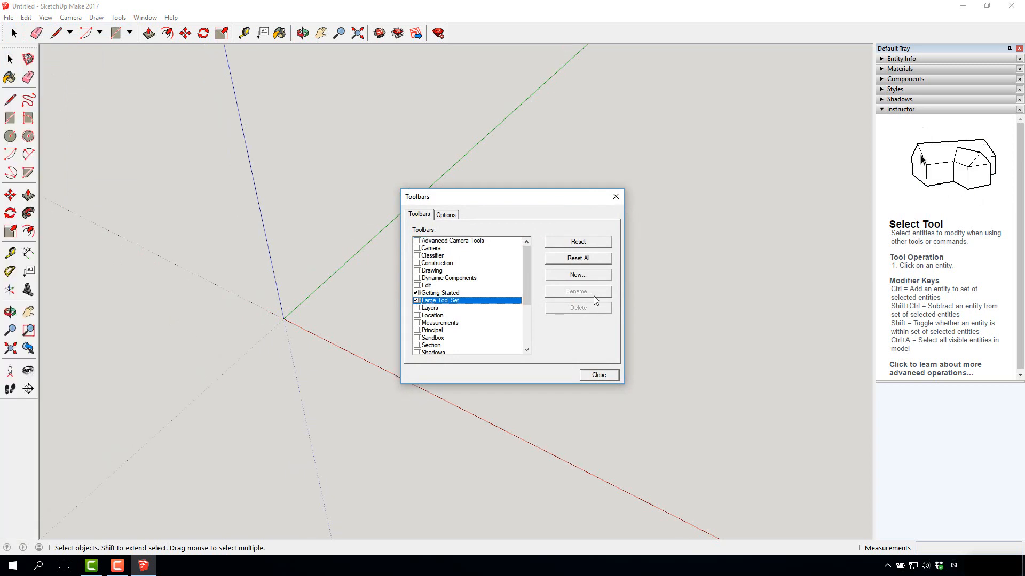
{"action": "left_click", "coordinate": [598, 376]}
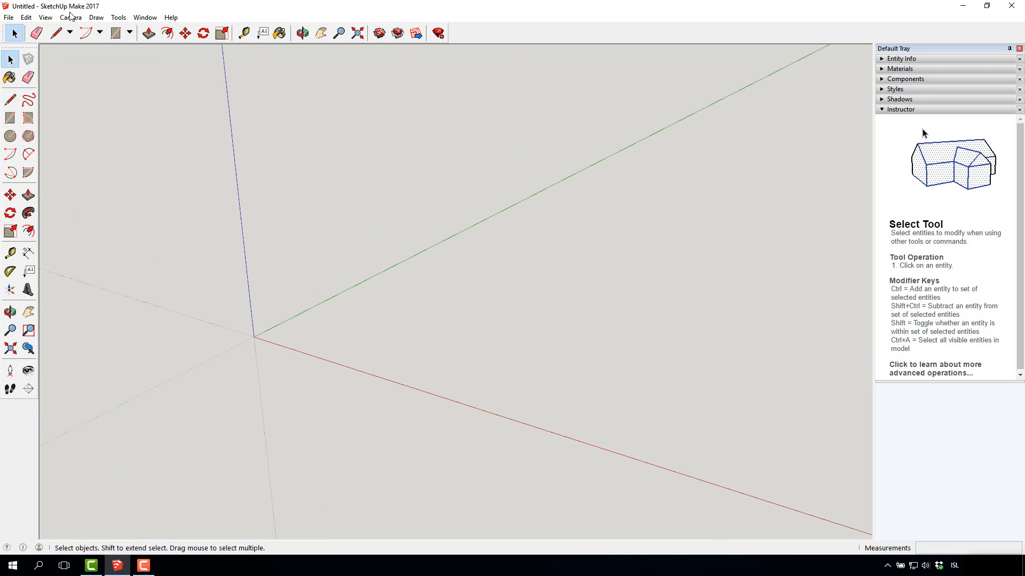
Switch the camera to the standard Iso view
{"action": "left_click", "coordinate": [73, 18]}
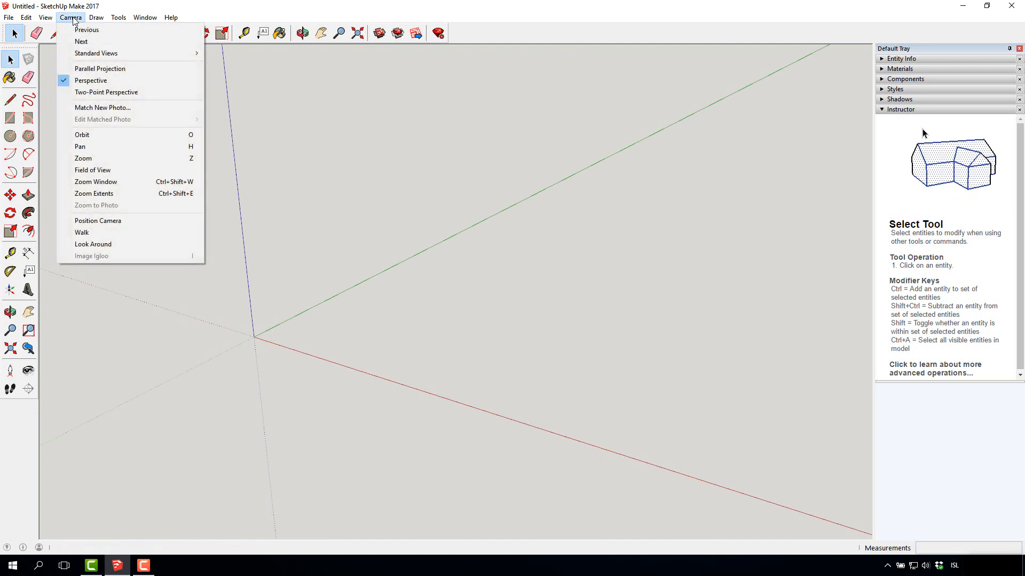
{"action": "mouse_move", "coordinate": [89, 55]}
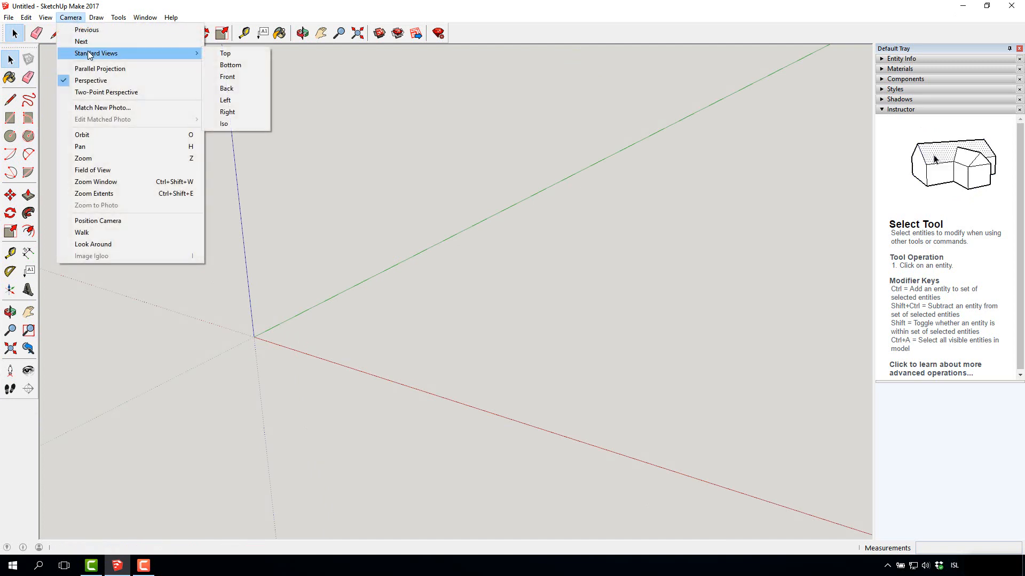
{"action": "left_click", "coordinate": [235, 123]}
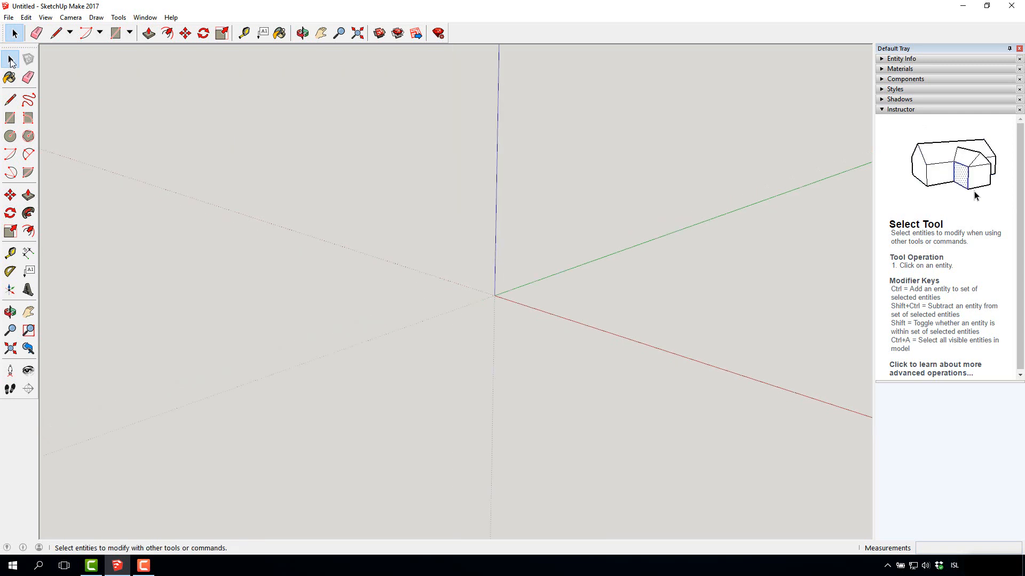
Draw a rectangle on the ground around the origin and Push/Pull it up about 4928 mm into a box
{"action": "left_click", "coordinate": [11, 117]}
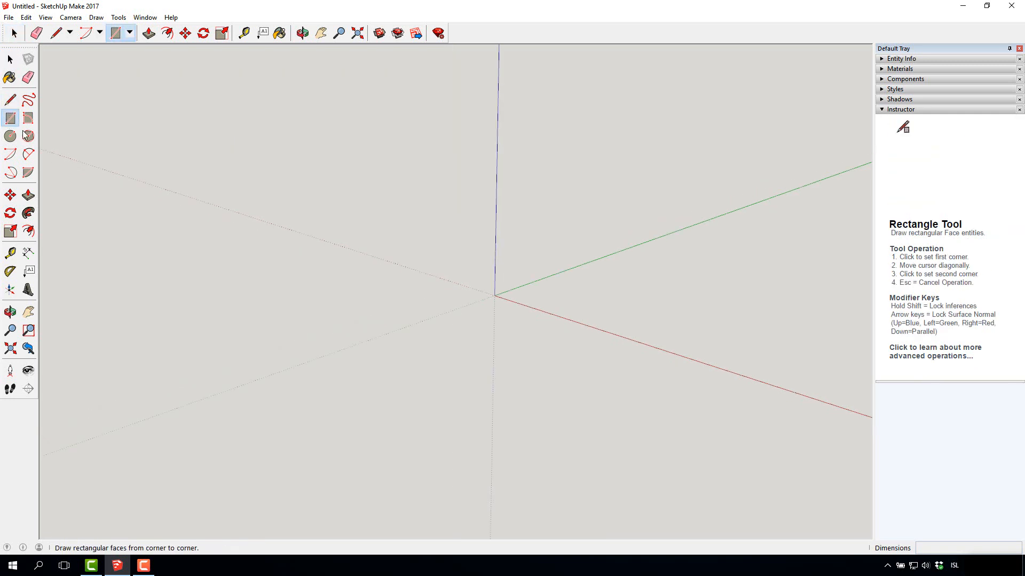
{"action": "left_click", "coordinate": [318, 298]}
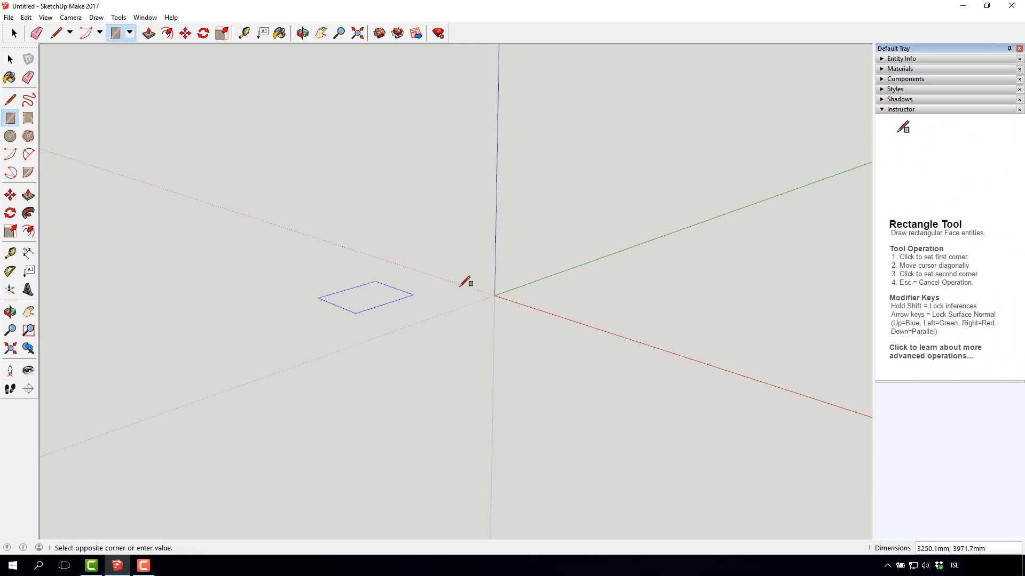
{"action": "left_click", "coordinate": [665, 309]}
{"action": "left_click", "coordinate": [28, 195]}
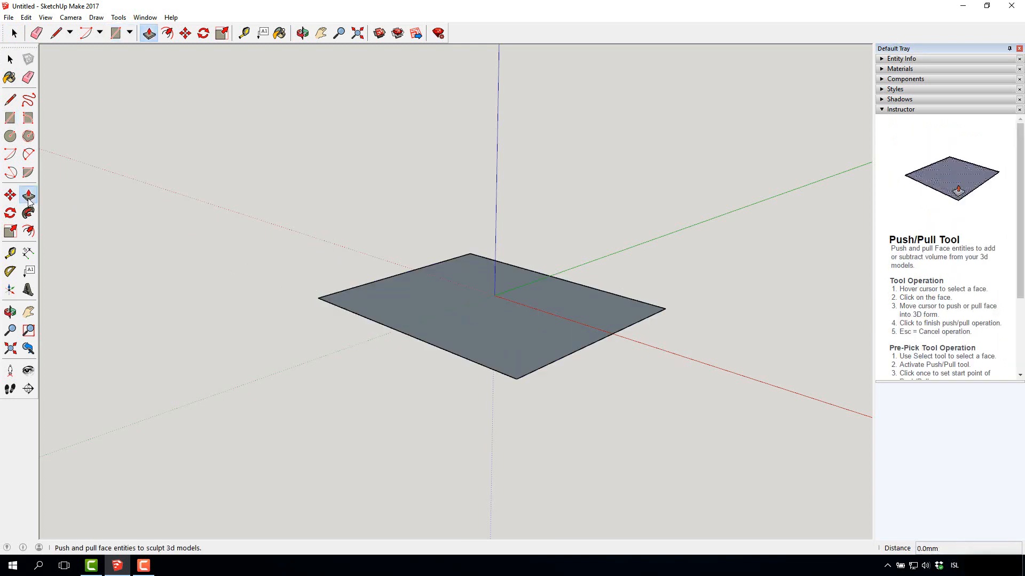
{"action": "left_click", "coordinate": [522, 323]}
{"action": "left_click", "coordinate": [519, 236]}
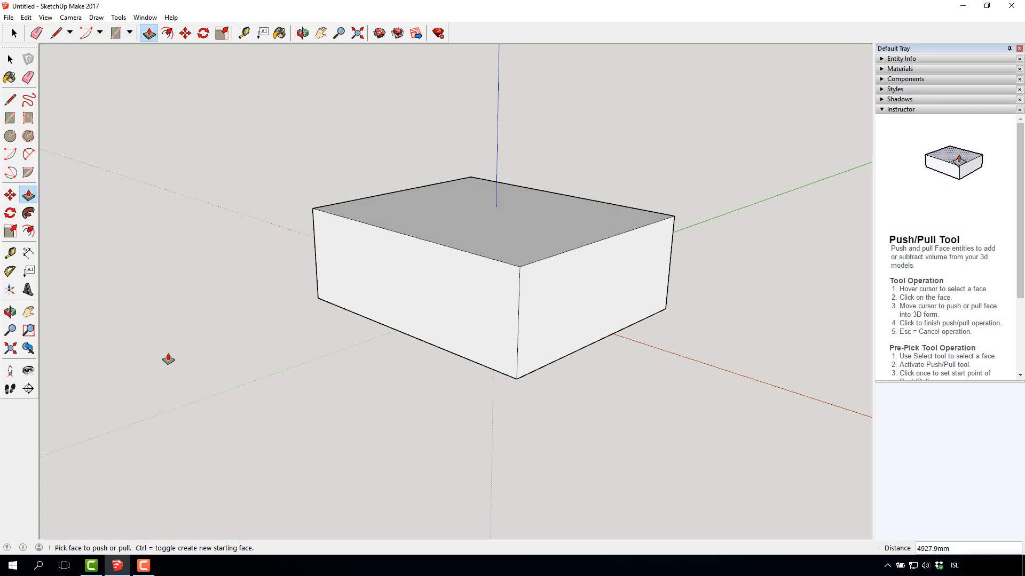
Examine the box from different sides and distances by orbiting, panning and zooming the camera
{"action": "middle_click_drag", "start_coordinate": [168, 359], "coordinate": [139, 355]}
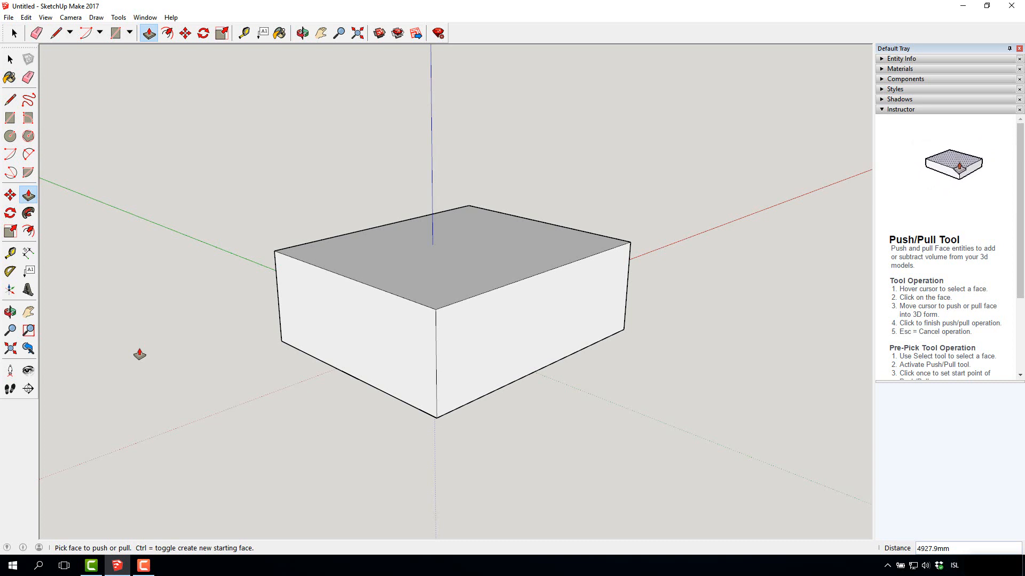
{"action": "left_click", "coordinate": [10, 312]}
{"action": "left_click_drag", "start_coordinate": [180, 342], "coordinate": [476, 321]}
{"action": "left_click", "coordinate": [28, 313]}
{"action": "left_click_drag", "start_coordinate": [183, 295], "coordinate": [430, 350]}
{"action": "left_click", "coordinate": [10, 331]}
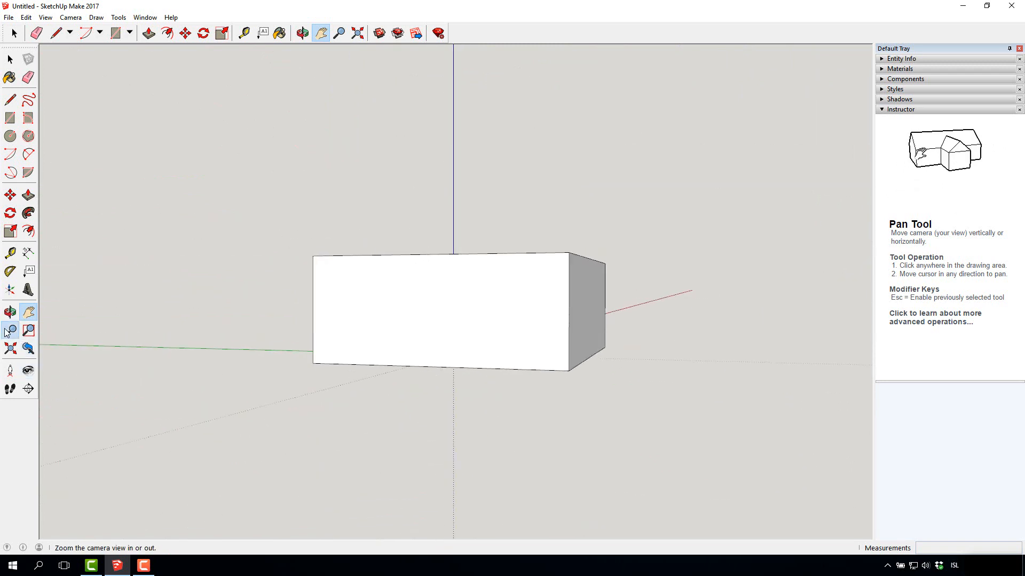
{"action": "left_click_drag", "start_coordinate": [462, 315], "coordinate": [480, 348]}
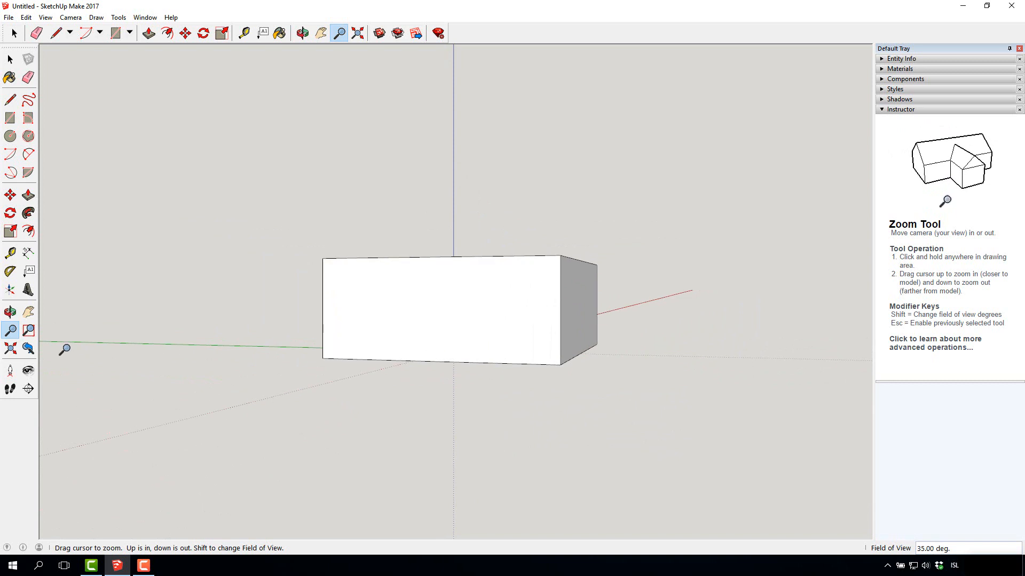
{"action": "left_click", "coordinate": [10, 312]}
{"action": "left_click_drag", "start_coordinate": [275, 284], "coordinate": [437, 322]}
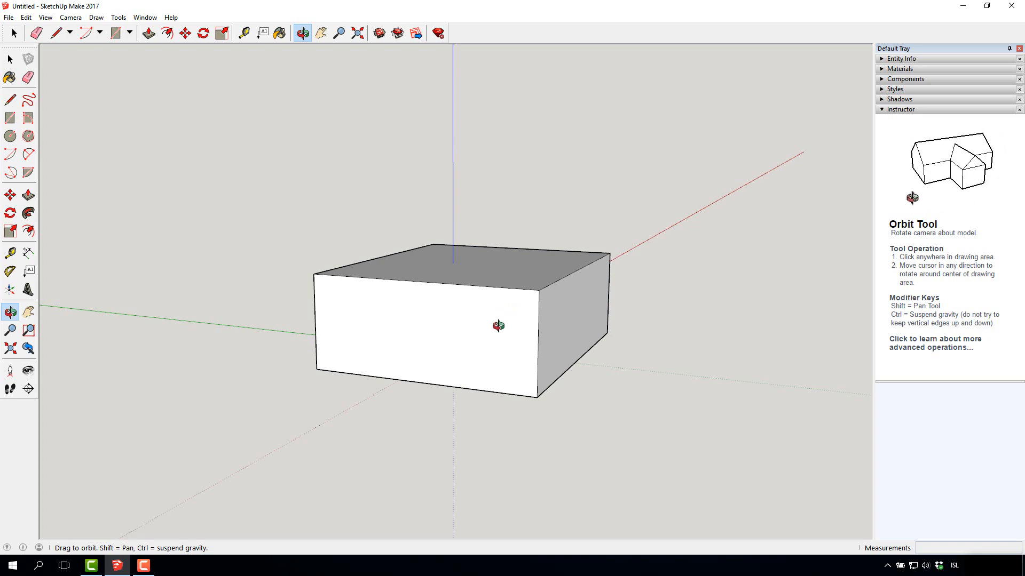
{"action": "left_click_drag", "start_coordinate": [498, 325], "coordinate": [600, 304]}
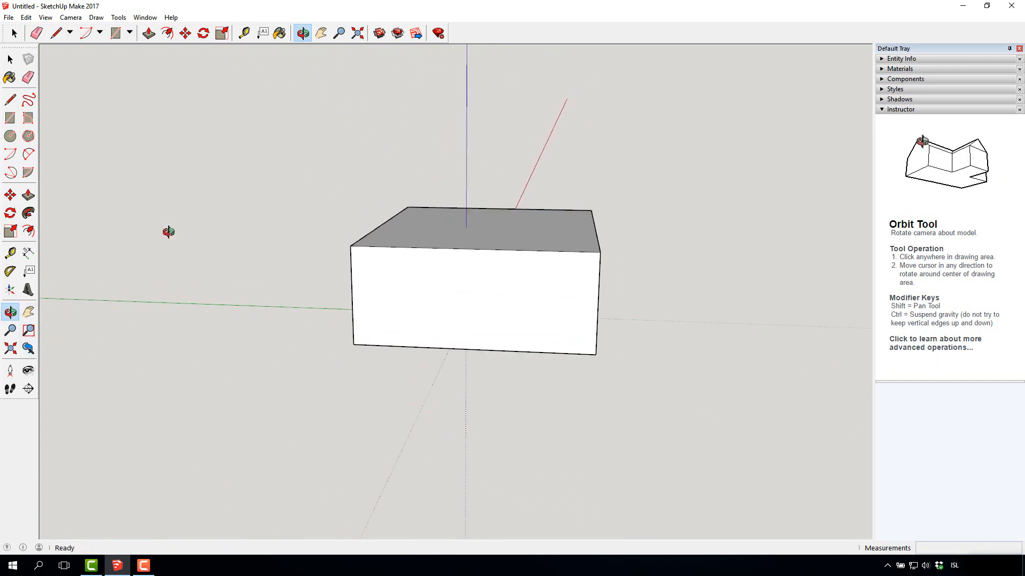
Select the whole box and delete it
{"action": "key", "text": "space"}
{"action": "left_click_drag", "start_coordinate": [284, 140], "coordinate": [677, 383]}
{"action": "key", "text": "Delete"}
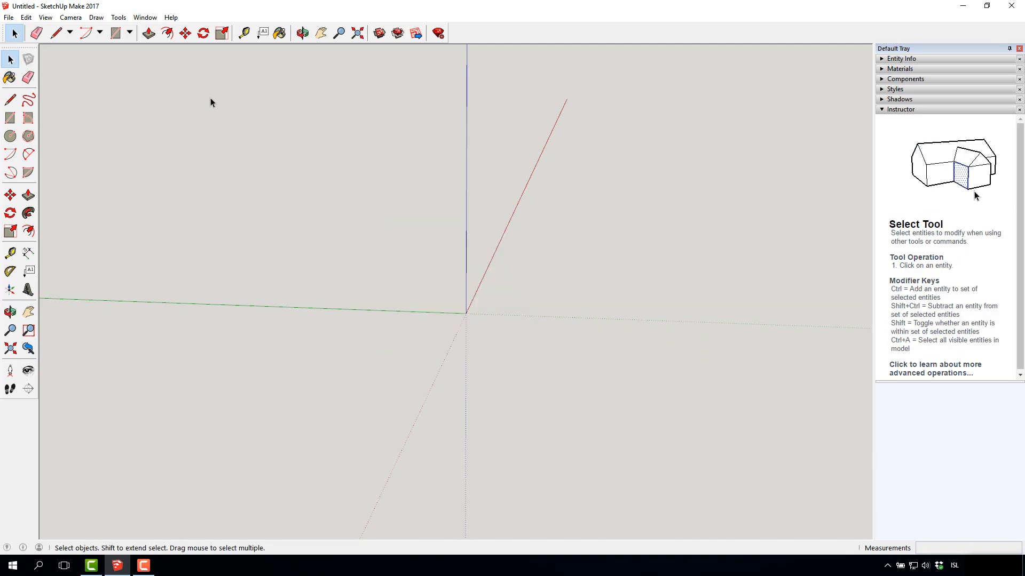
Reset the camera of the emptied model to the standard Iso view
{"action": "left_click", "coordinate": [70, 17]}
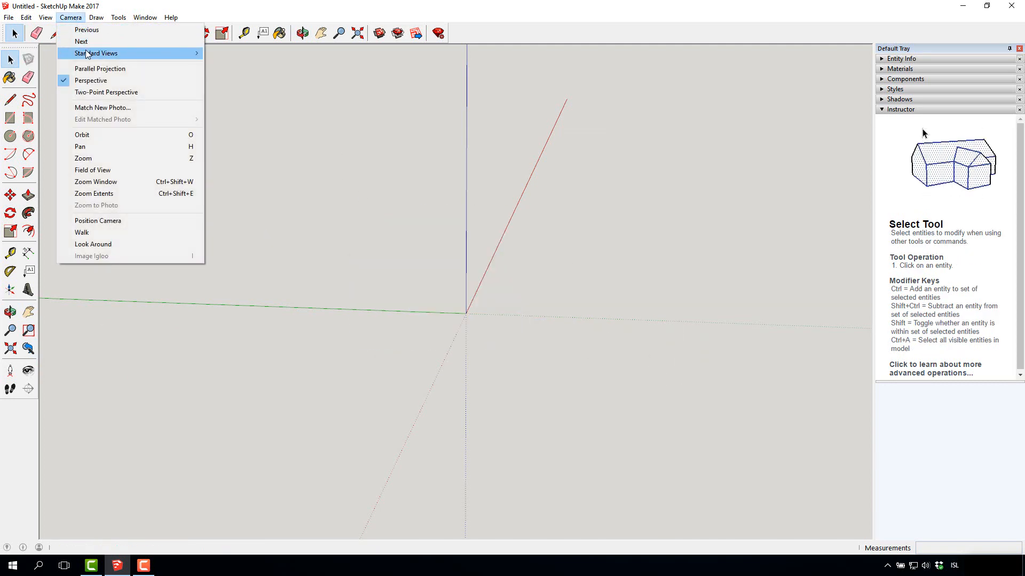
{"action": "mouse_move", "coordinate": [87, 53]}
{"action": "left_click", "coordinate": [249, 124]}
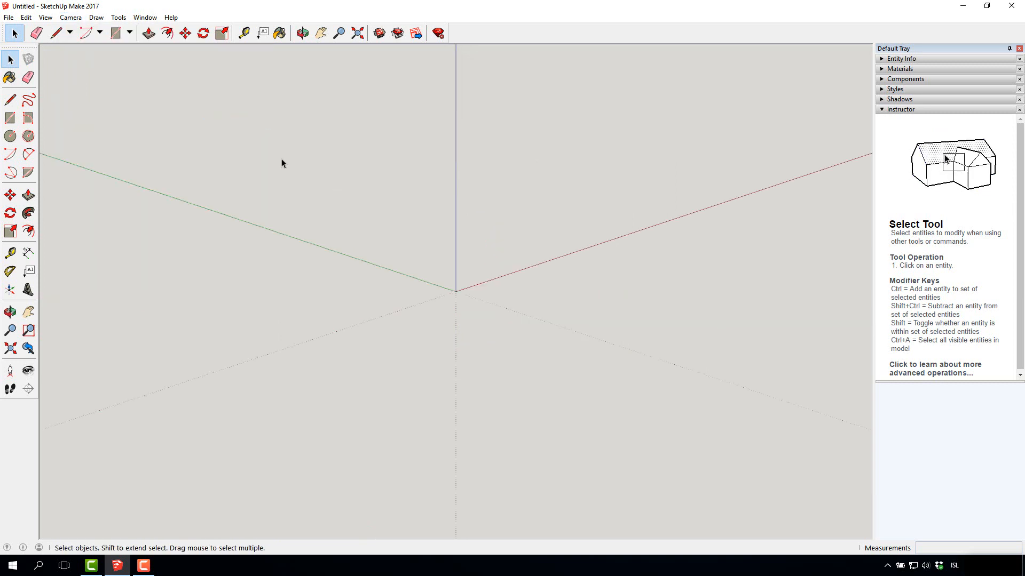
Draw two separate ground rectangles: one about 12333 by 29810 mm over the origin, and a smaller one about 2628 by 9052 mm in front
{"action": "key", "text": "r"}
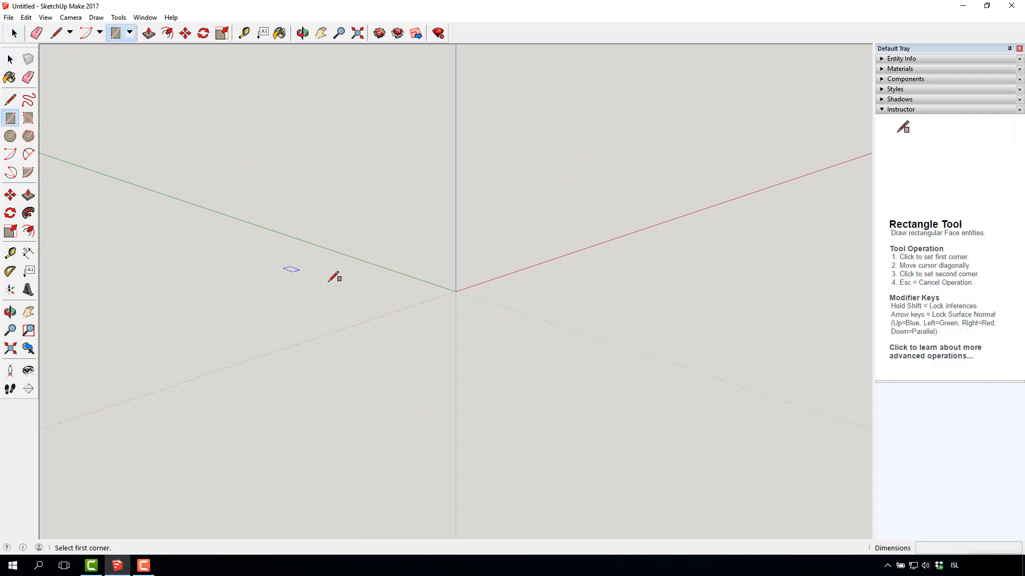
{"action": "left_click", "coordinate": [314, 226]}
{"action": "left_click", "coordinate": [506, 427]}
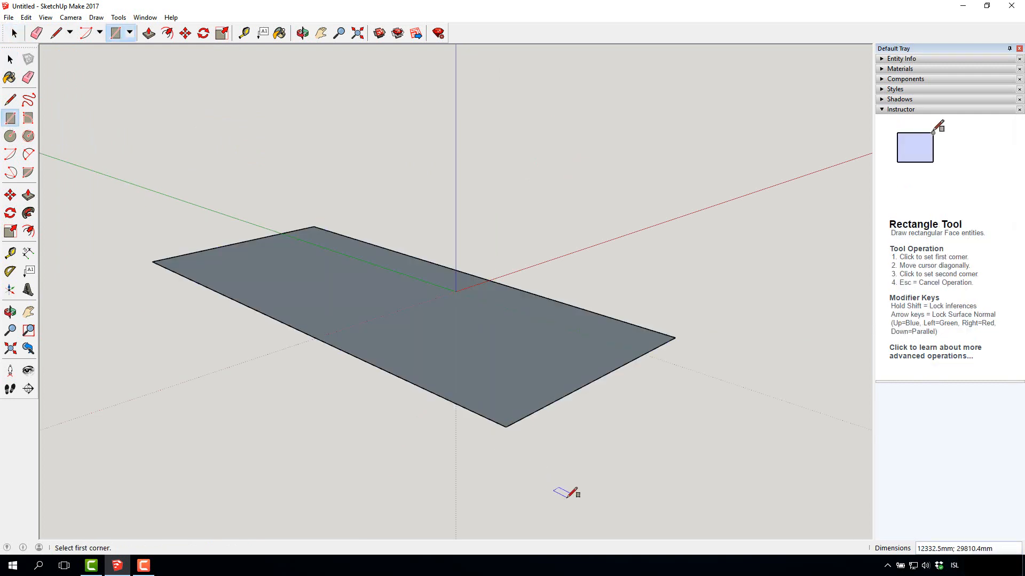
{"action": "left_click", "coordinate": [235, 396]}
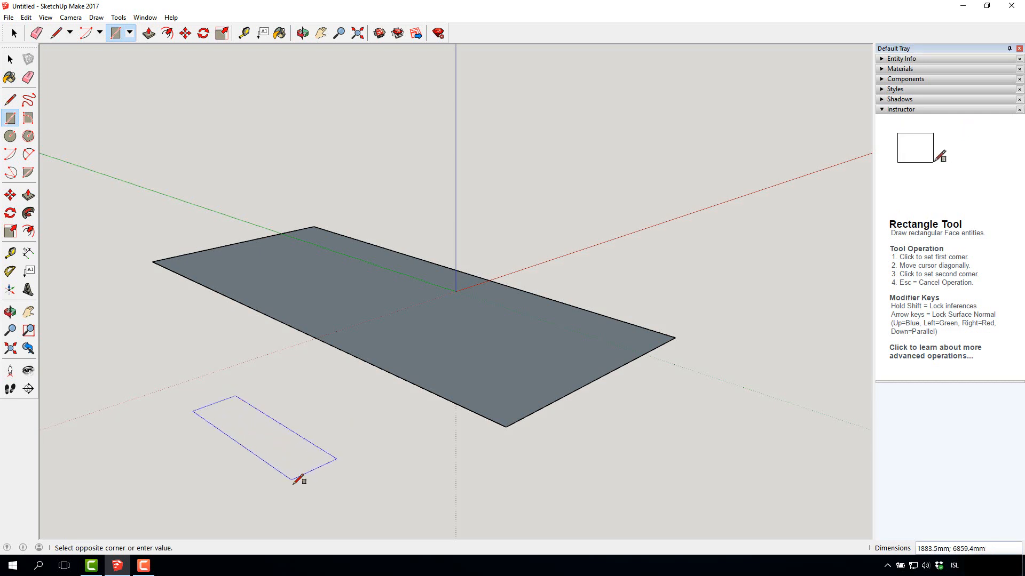
{"action": "left_click", "coordinate": [311, 516]}
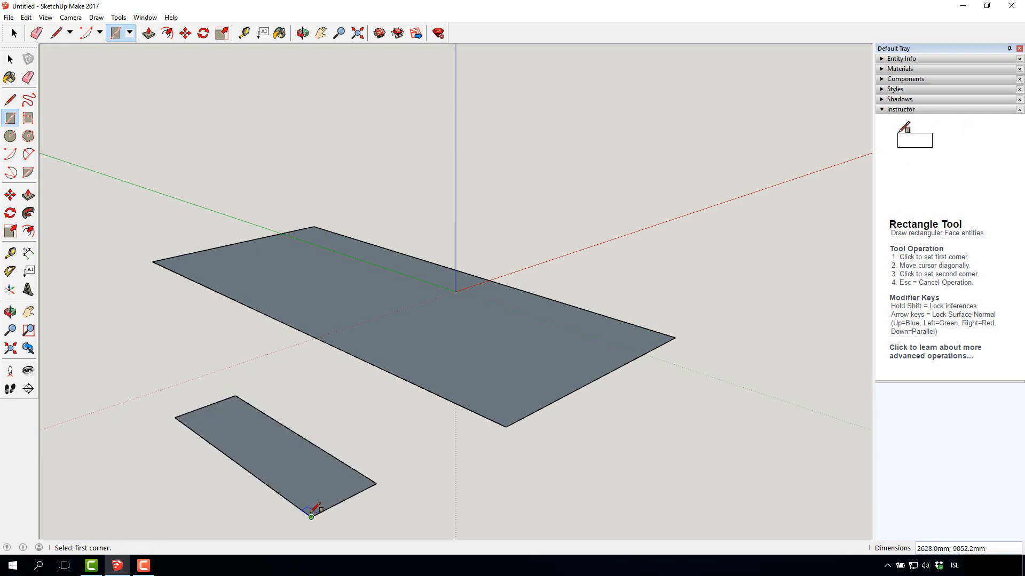
Delete the larger rectangle's long edge that faces the smaller rectangle
{"action": "key", "text": "space"}
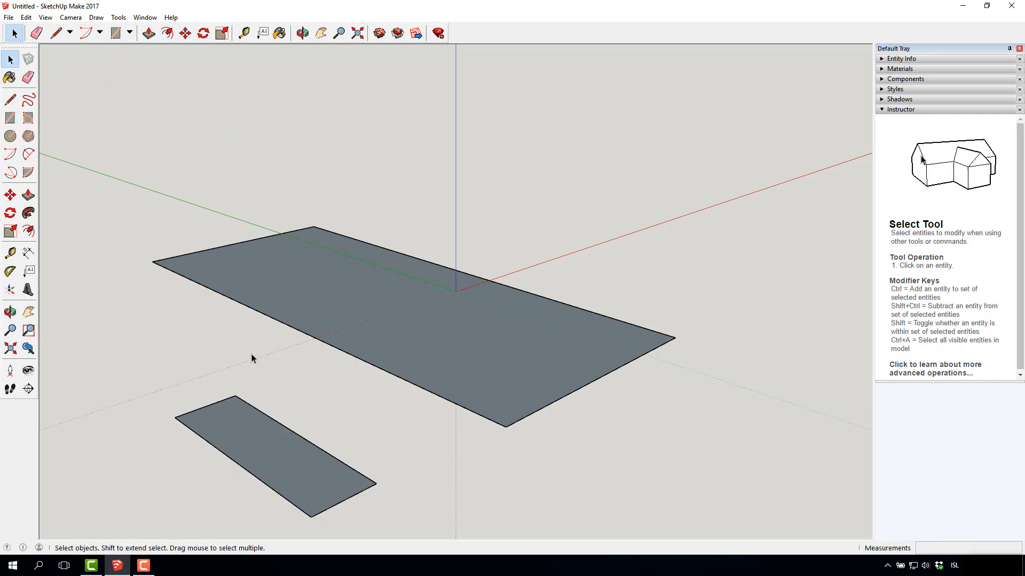
{"action": "left_click", "coordinate": [256, 314]}
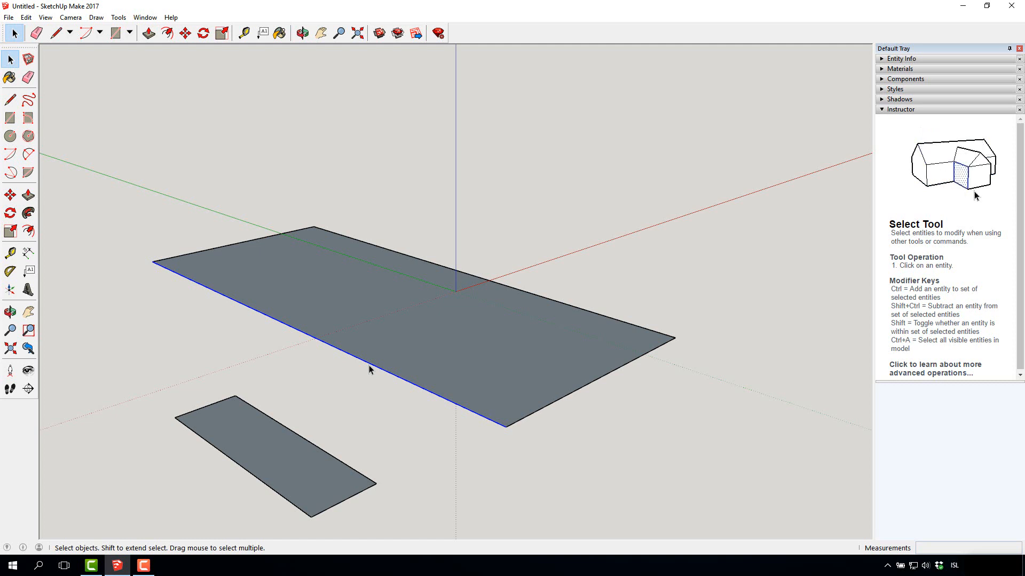
{"action": "key", "text": "Delete"}
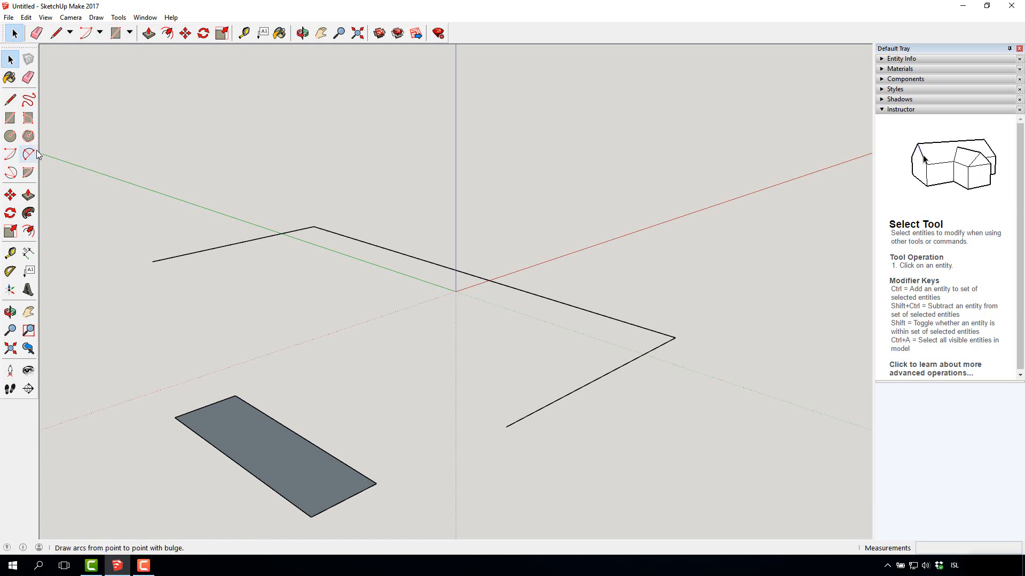
Redraw the large rectangle's missing long edge between its two open corners to close the face again
{"action": "left_click", "coordinate": [10, 102]}
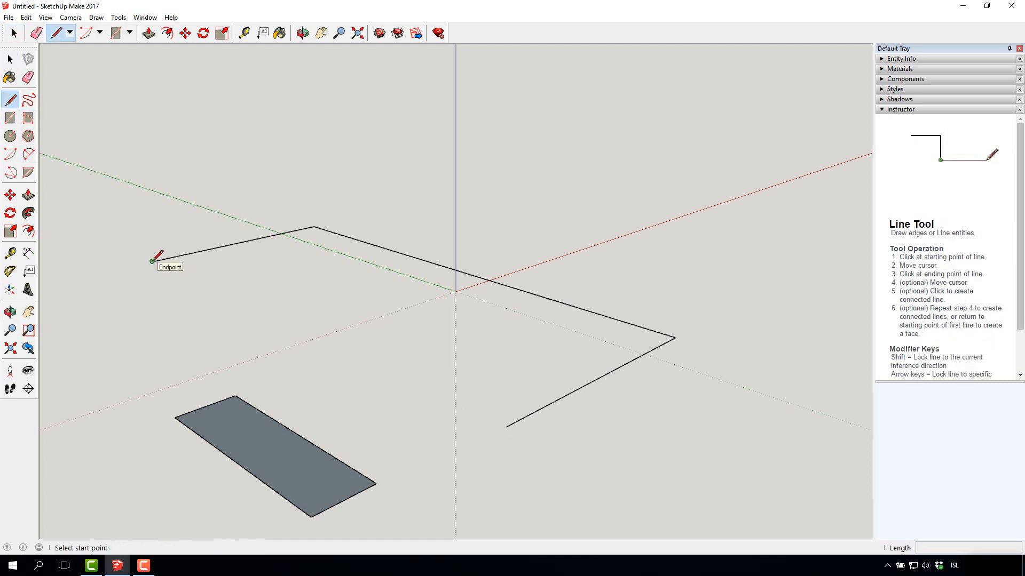
{"action": "left_click", "coordinate": [153, 262]}
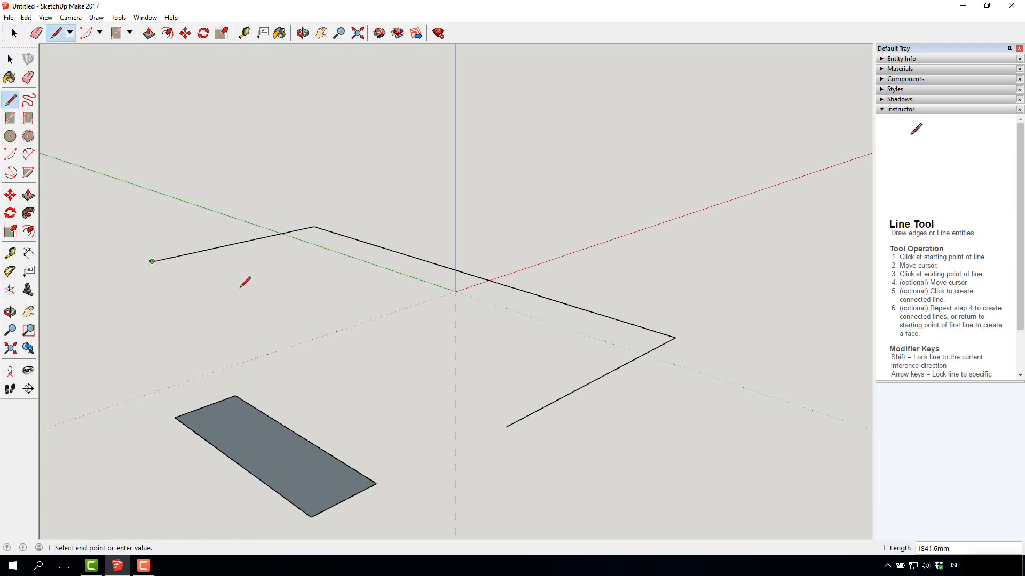
{"action": "left_click", "coordinate": [506, 427]}
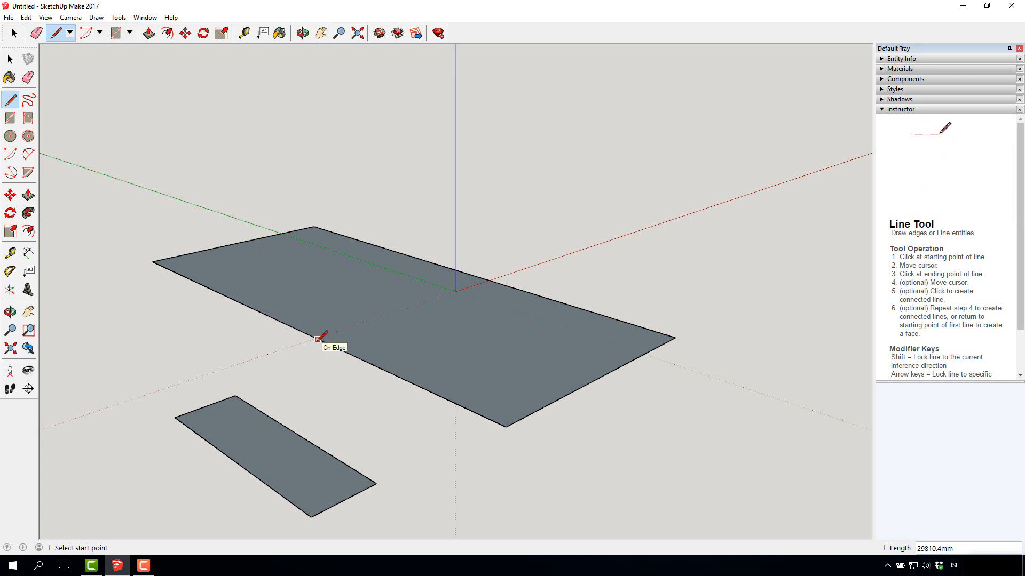
Divide the large rectangle in two with a line between the midpoints of its long edges
{"action": "left_click", "coordinate": [284, 323]}
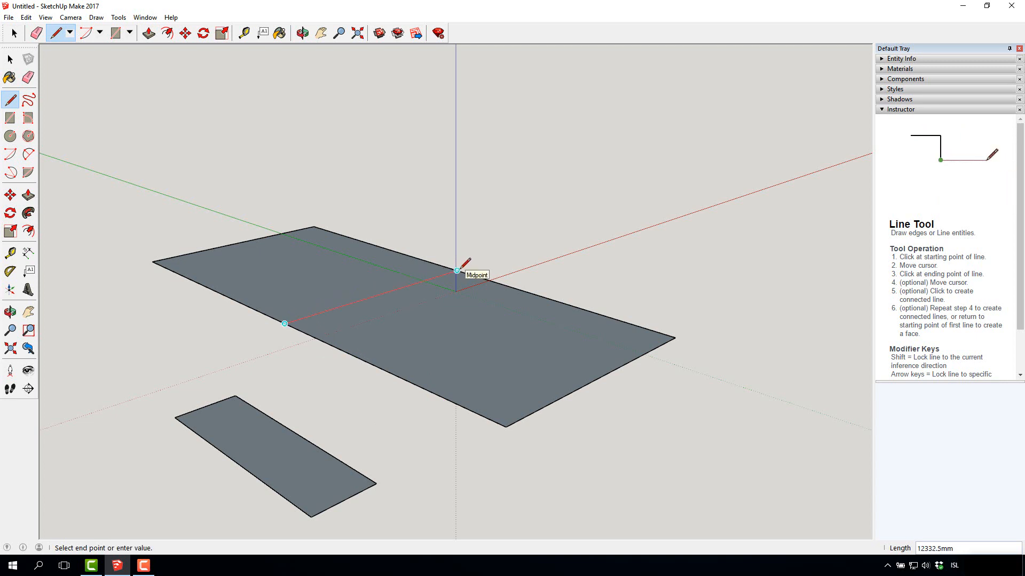
{"action": "left_click", "coordinate": [457, 271]}
{"action": "left_click", "coordinate": [10, 59]}
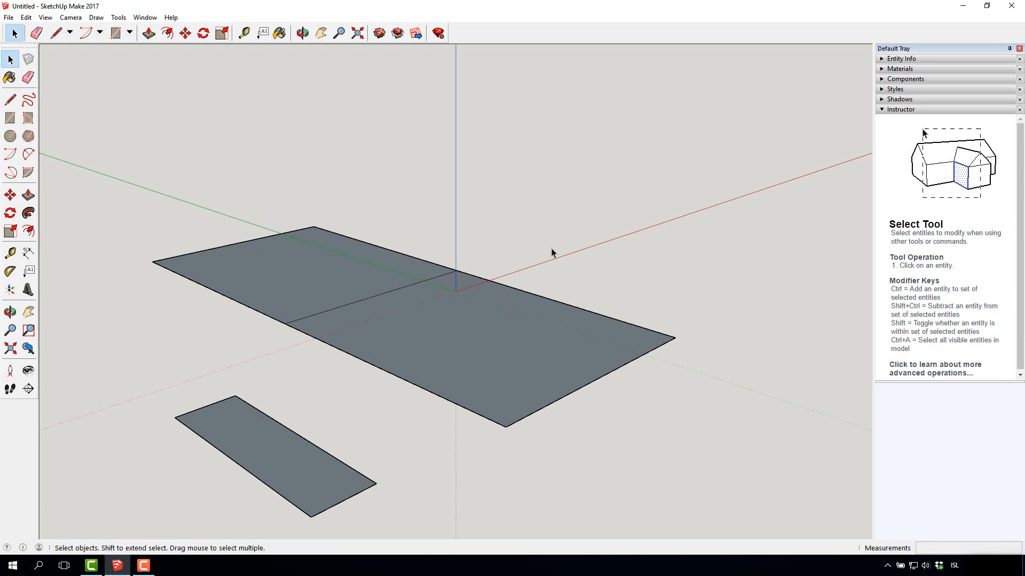
Draw a vertical rectangular face about 9316 mm high along the large rectangle's back long edge, using three connected lines
{"action": "left_click", "coordinate": [10, 100]}
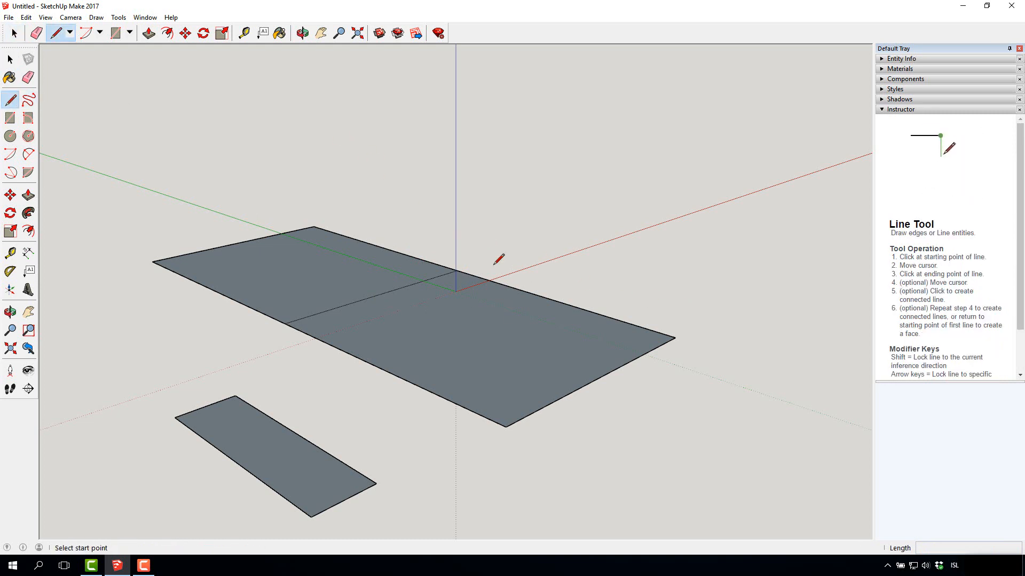
{"action": "left_click", "coordinate": [313, 227]}
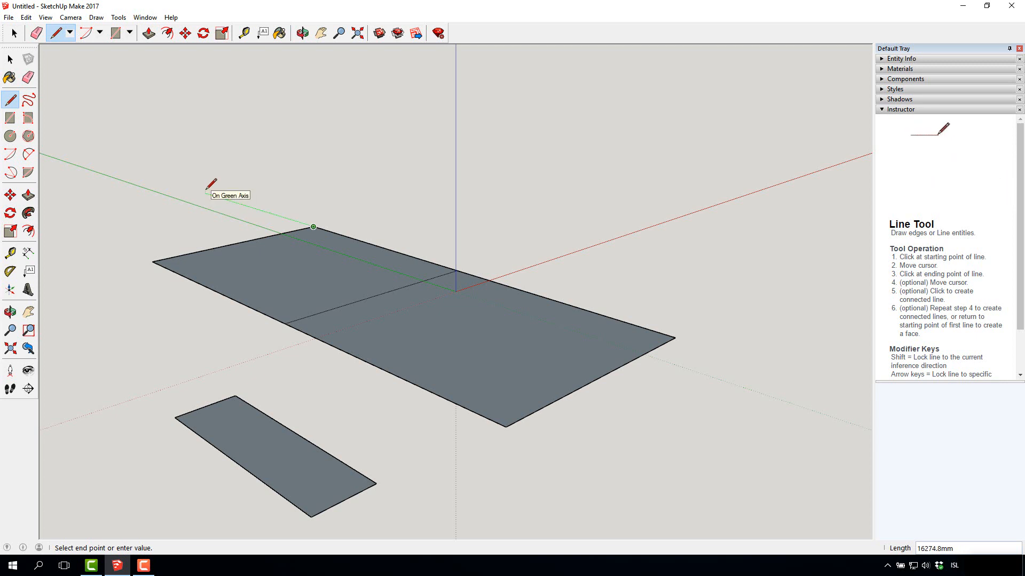
{"action": "left_click", "coordinate": [306, 98]}
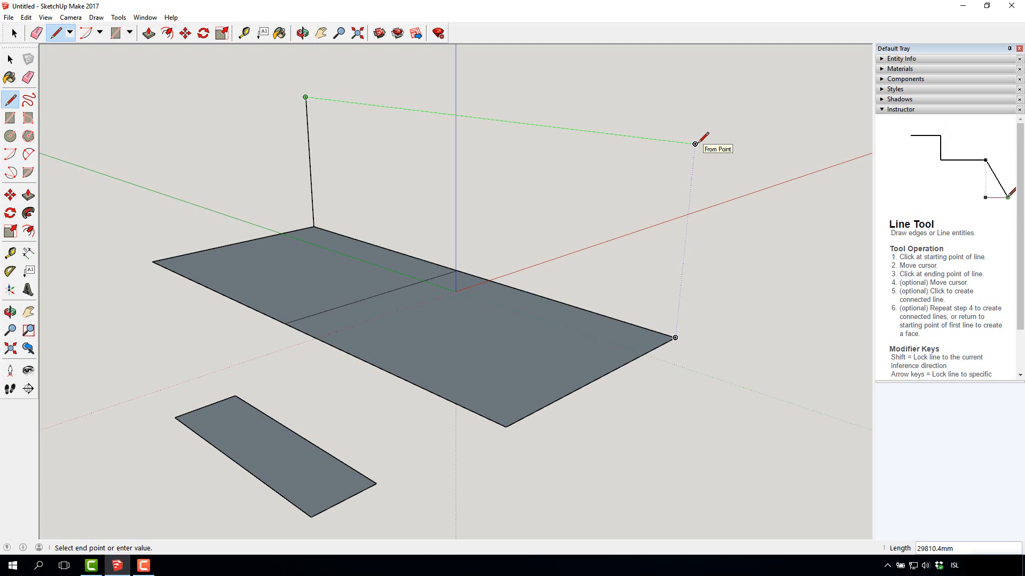
{"action": "left_click", "coordinate": [695, 144]}
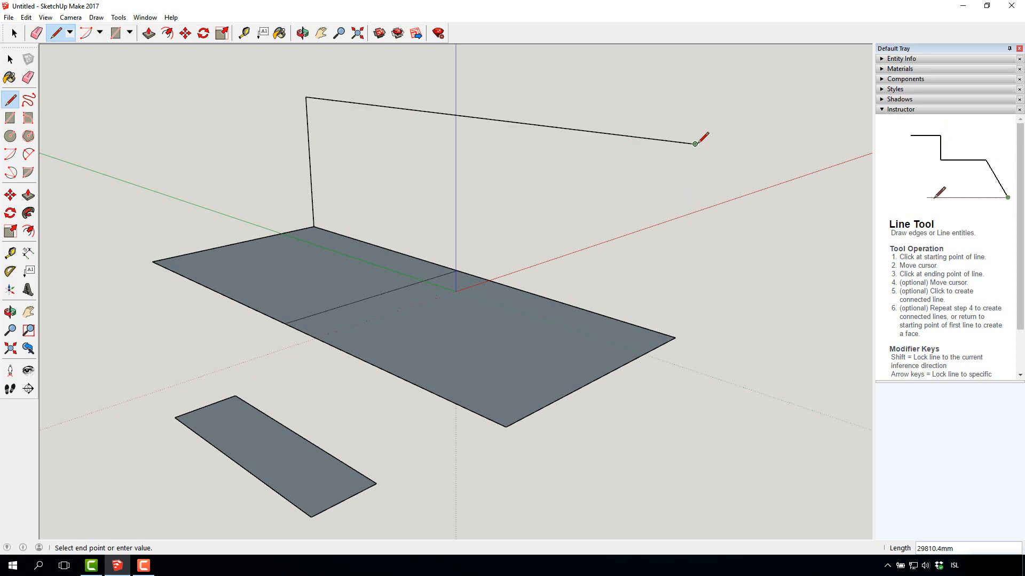
{"action": "left_click", "coordinate": [675, 337]}
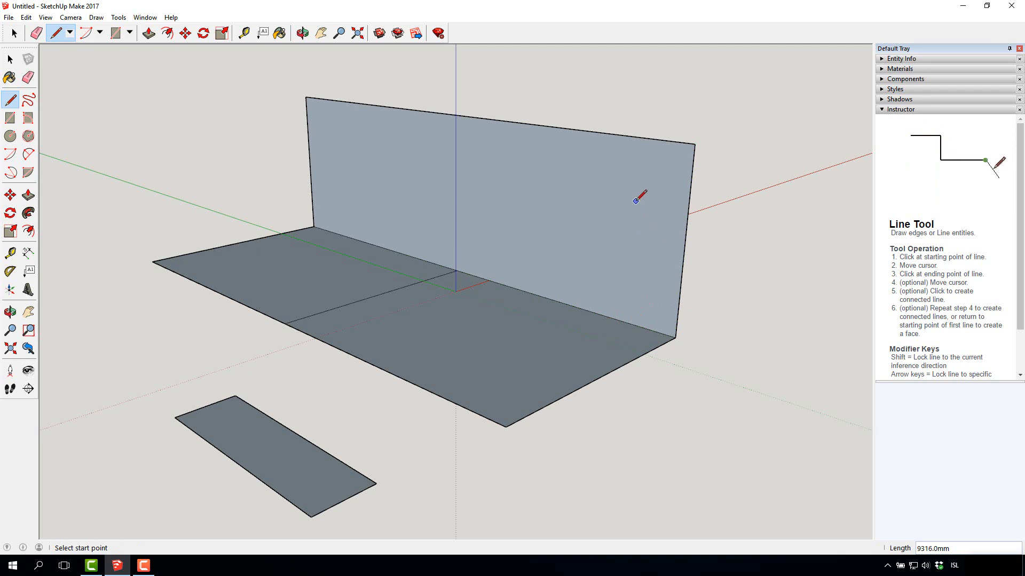
{"action": "key", "text": "l"}
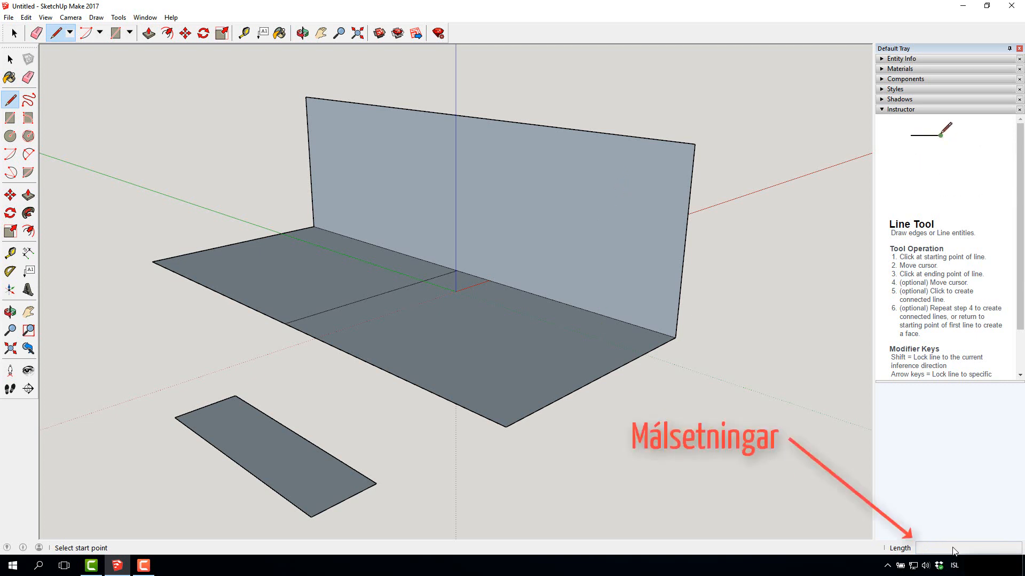
Select the smaller ground rectangle with all its edges and delete it
{"action": "left_click", "coordinate": [10, 59]}
{"action": "left_click_drag", "start_coordinate": [141, 377], "coordinate": [402, 530]}
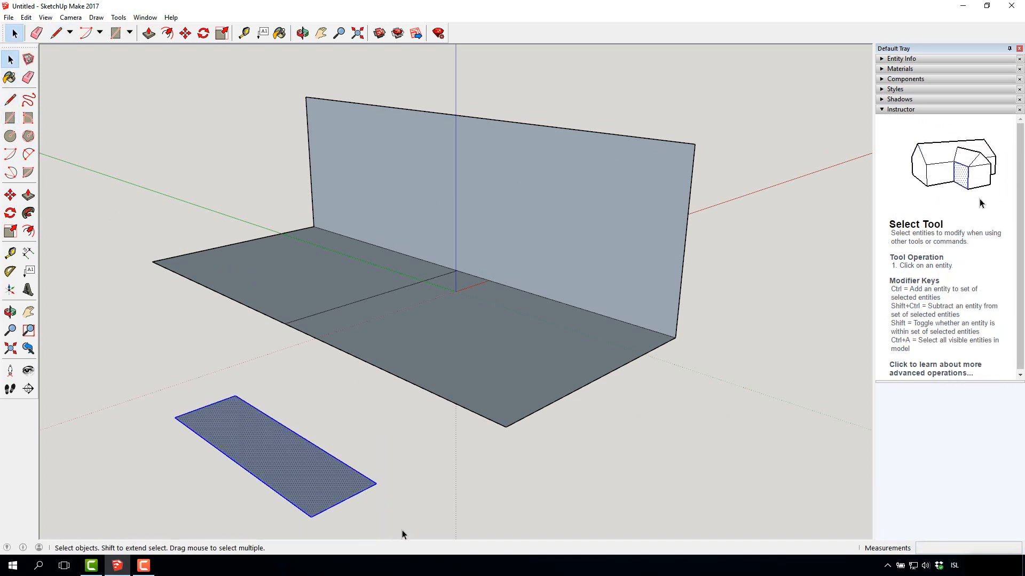
{"action": "key", "text": "Delete"}
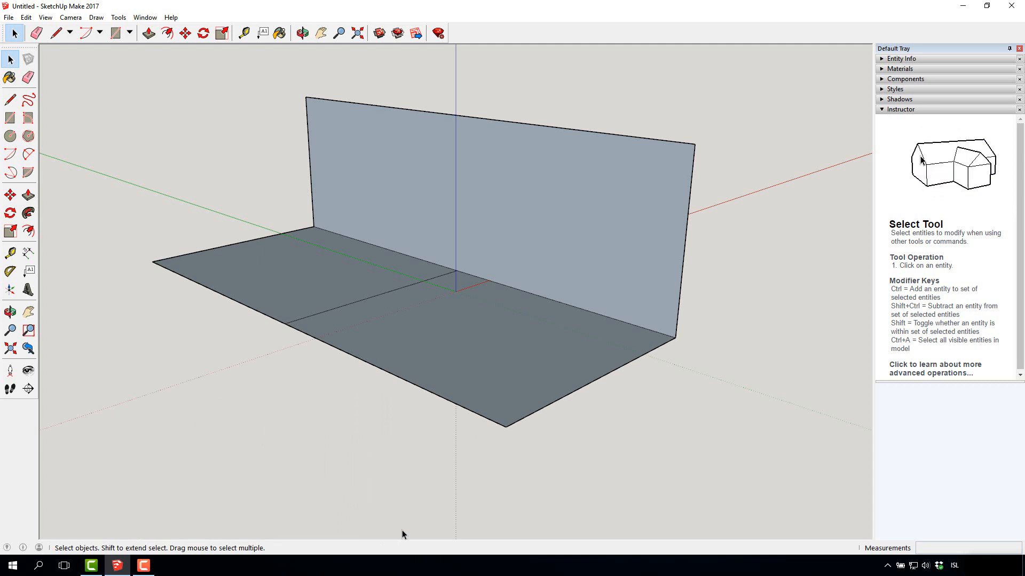
Draw a 4000 by 8000 mm rectangle on the ground in front of the large one
{"action": "left_click", "coordinate": [10, 119]}
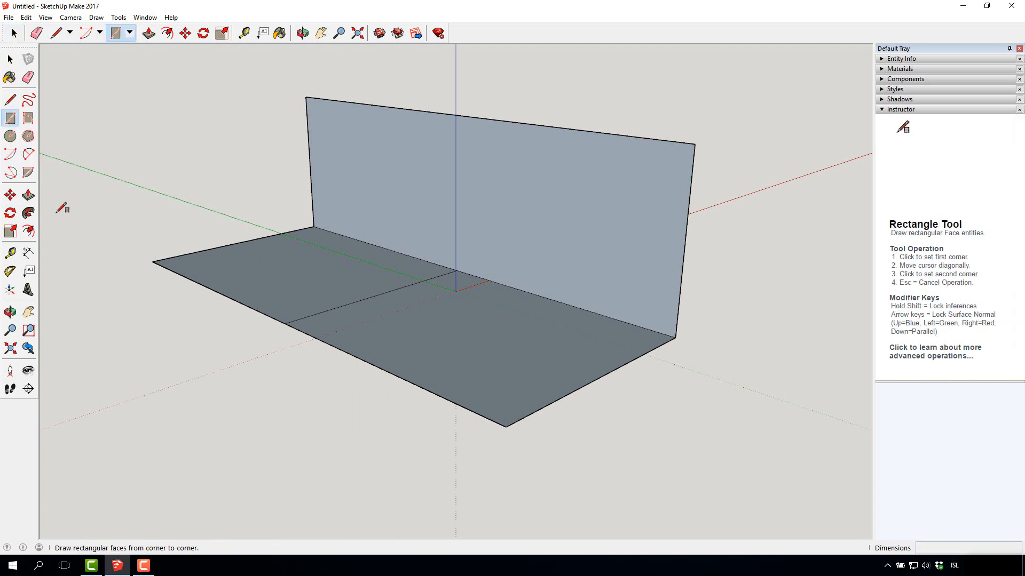
{"action": "left_click", "coordinate": [175, 400]}
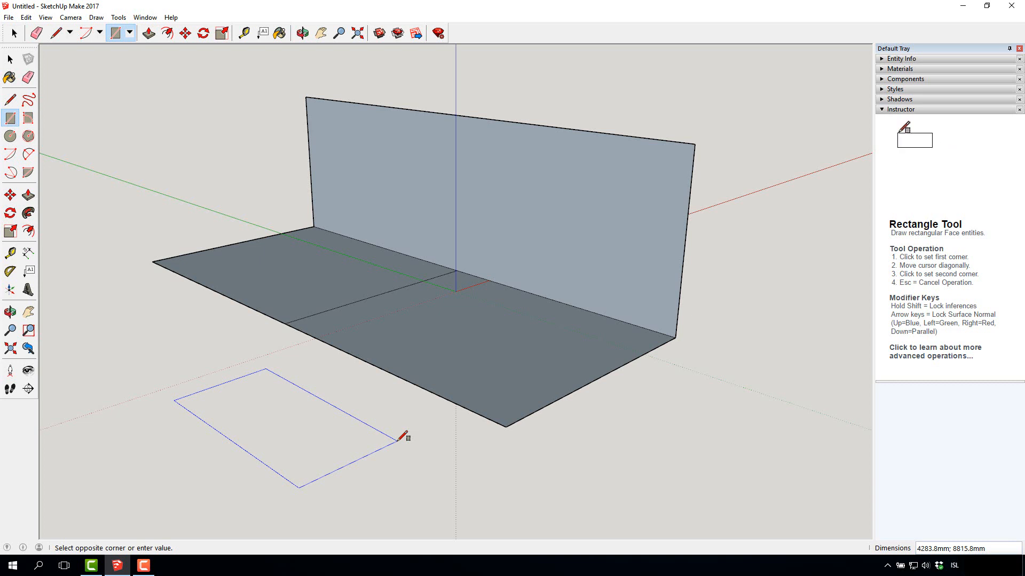
{"action": "type", "text": "4"}
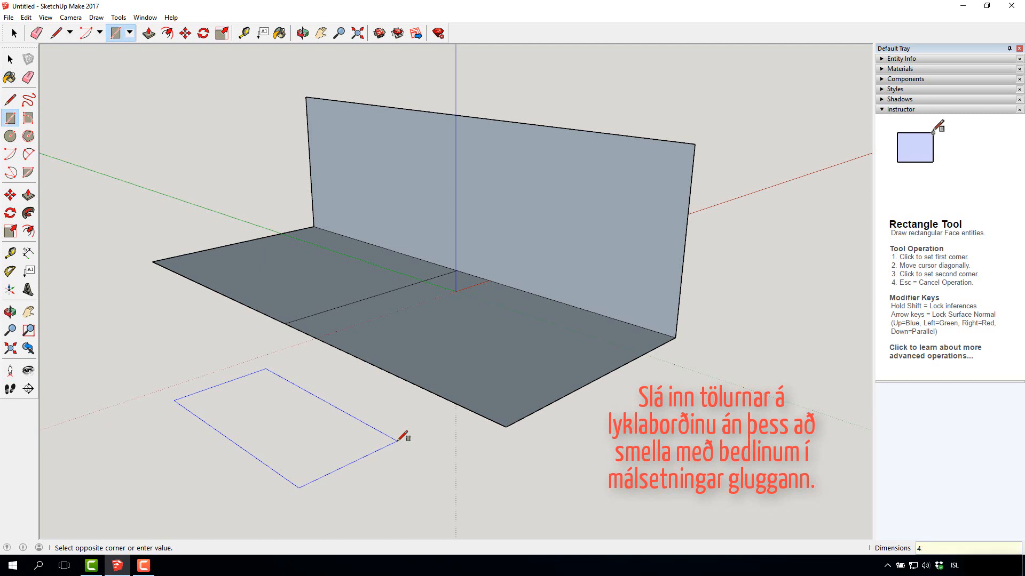
{"action": "type", "text": "000"}
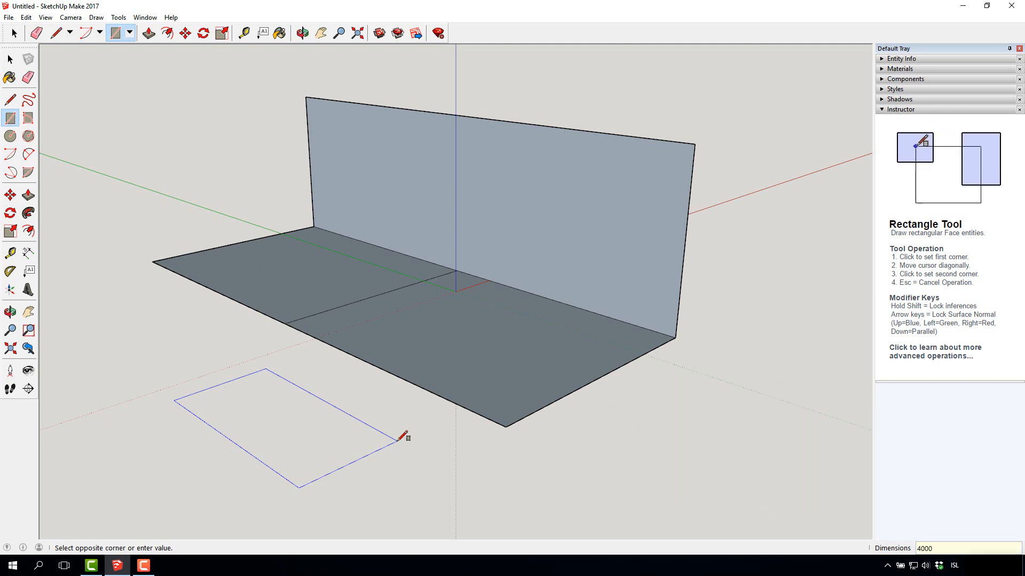
{"action": "type", "text": ";"}
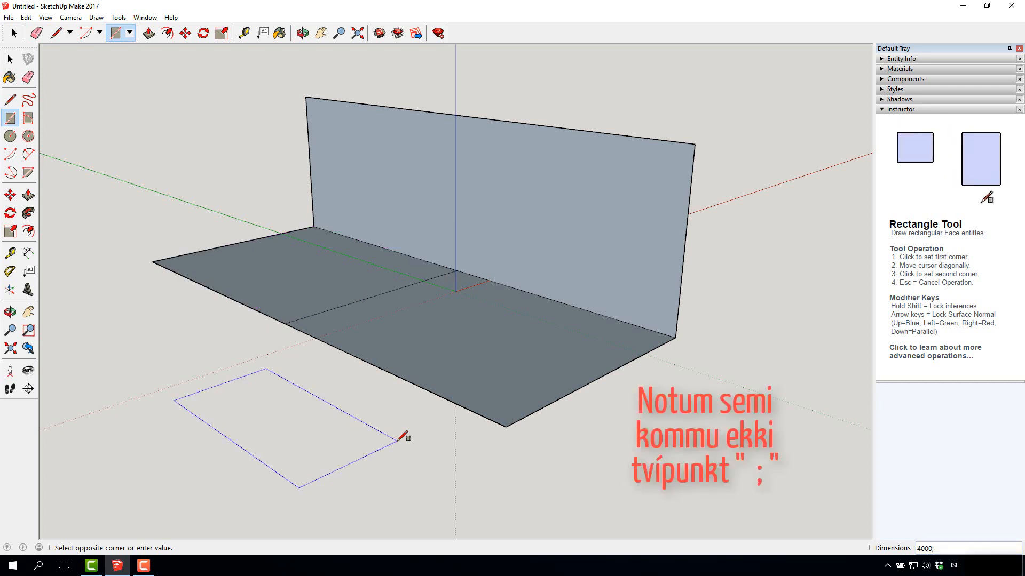
{"action": "type", "text": "8000"}
{"action": "key", "text": "Return"}
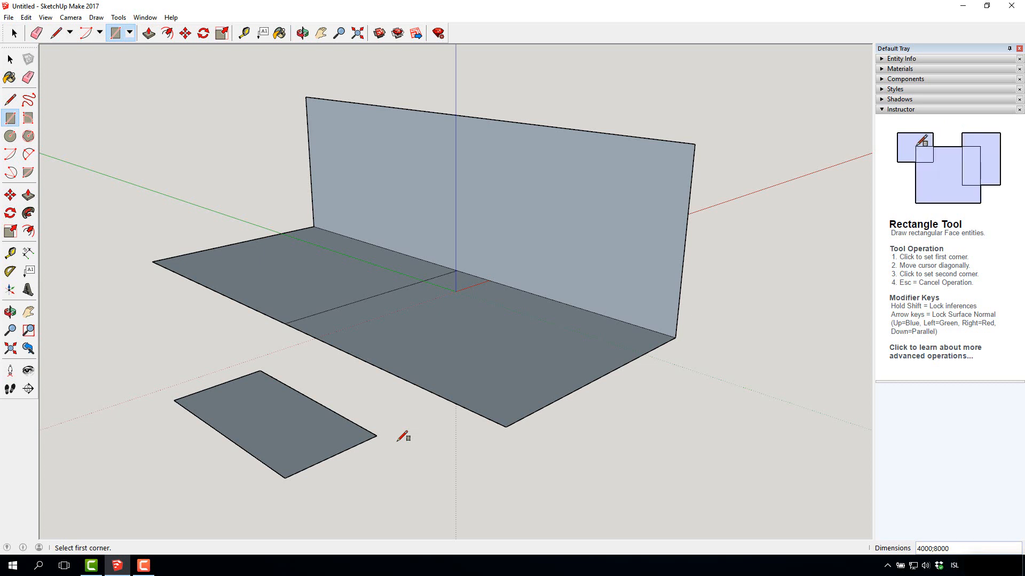
{"action": "left_click", "coordinate": [412, 443]}
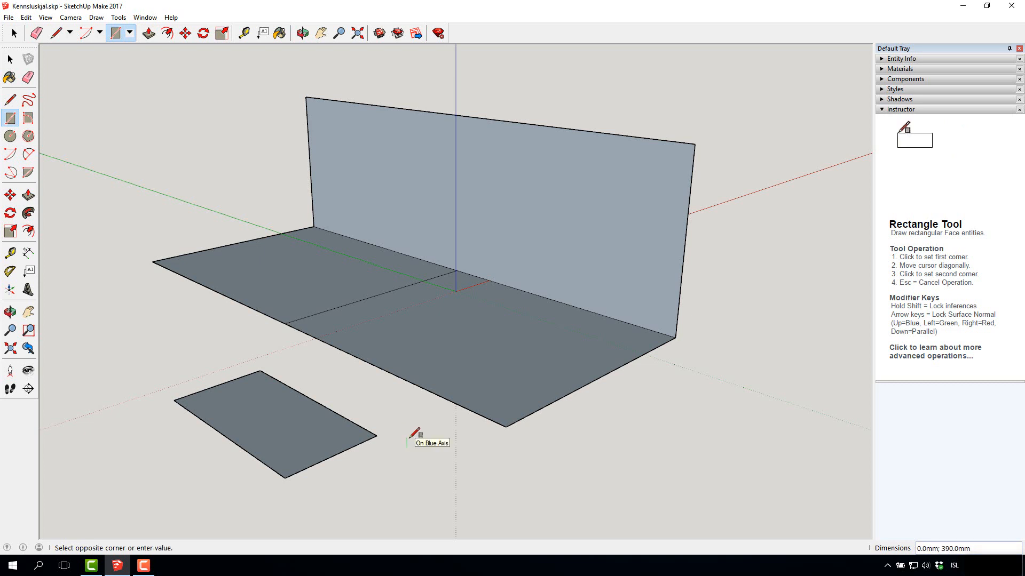
{"action": "key", "text": "Escape"}
Draw an 8000 mm long vertical rectangular face up from the small rectangle's front long edge, using three connected lines
{"action": "left_click", "coordinate": [10, 100]}
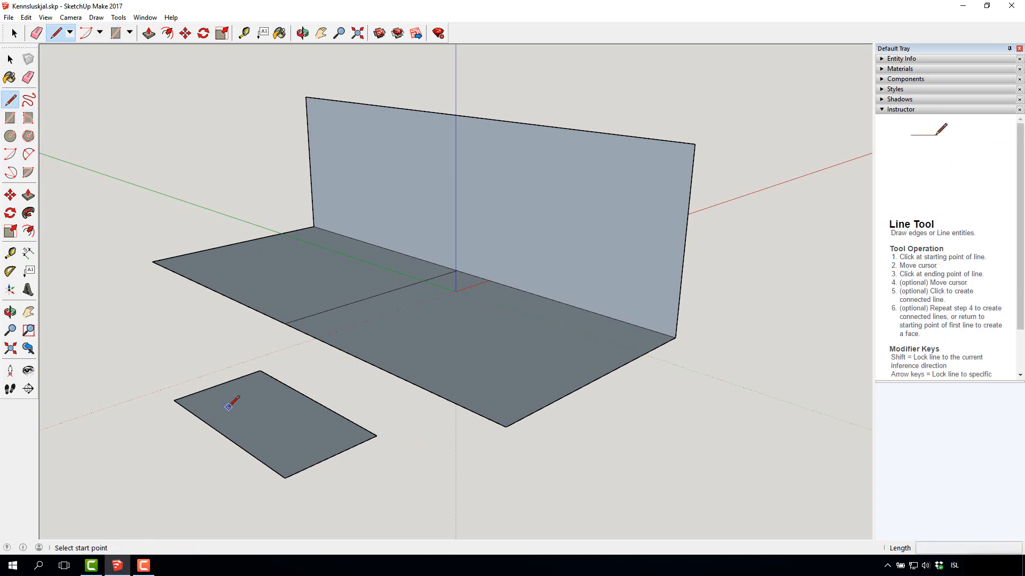
{"action": "left_click", "coordinate": [174, 401]}
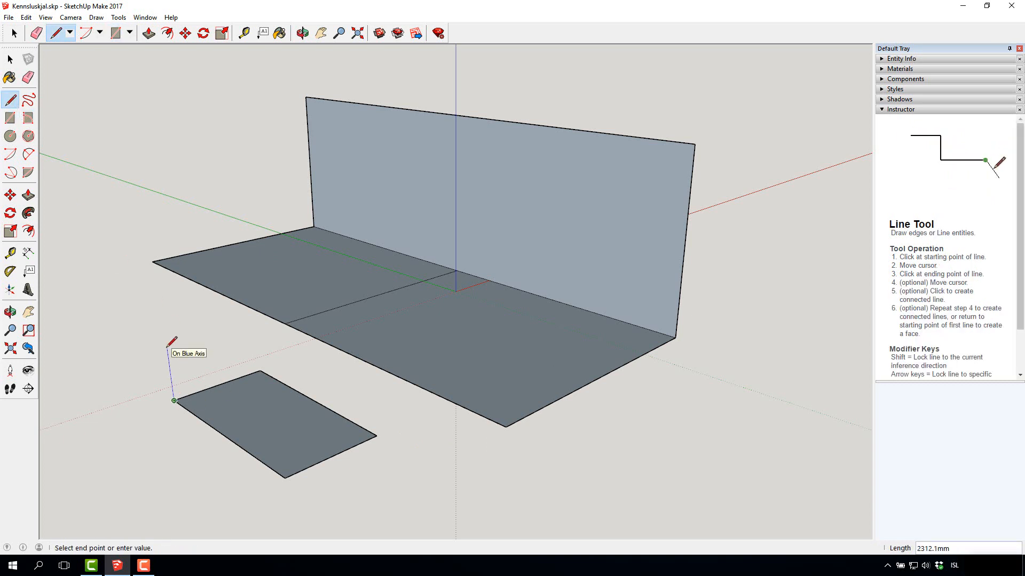
{"action": "type", "text": "30"}
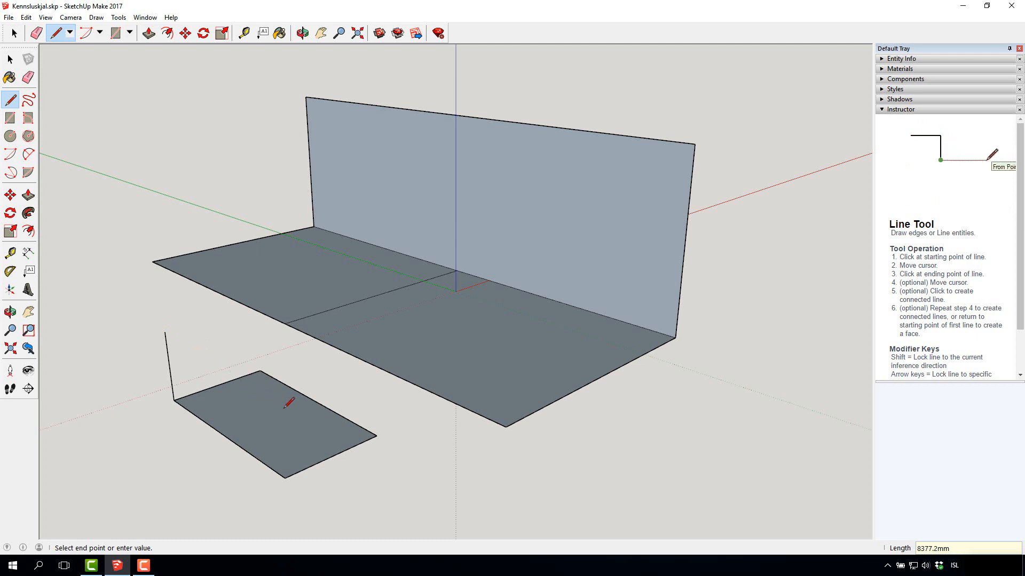
{"action": "left_click", "coordinate": [164, 332]}
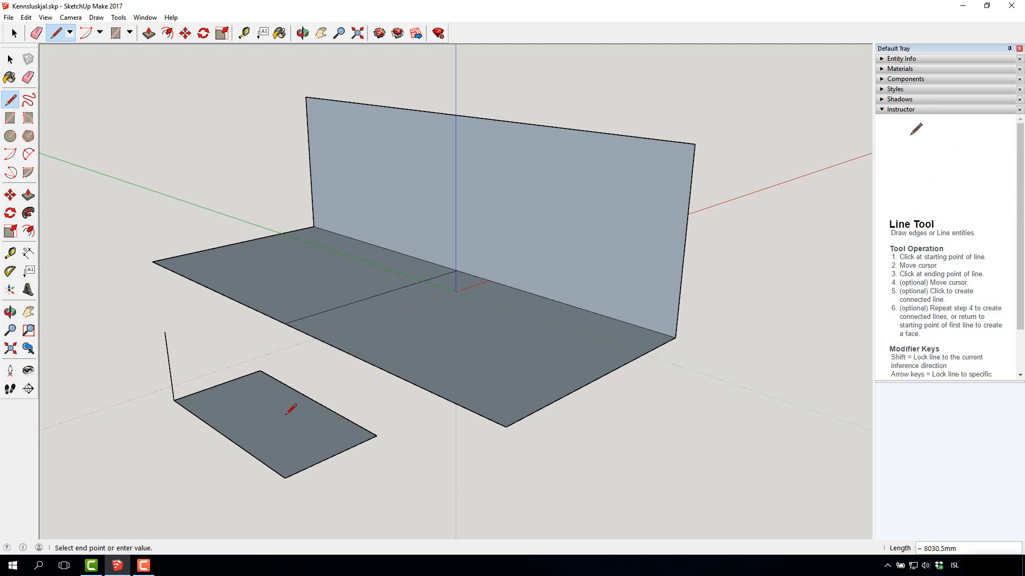
{"action": "left_click", "coordinate": [278, 398]}
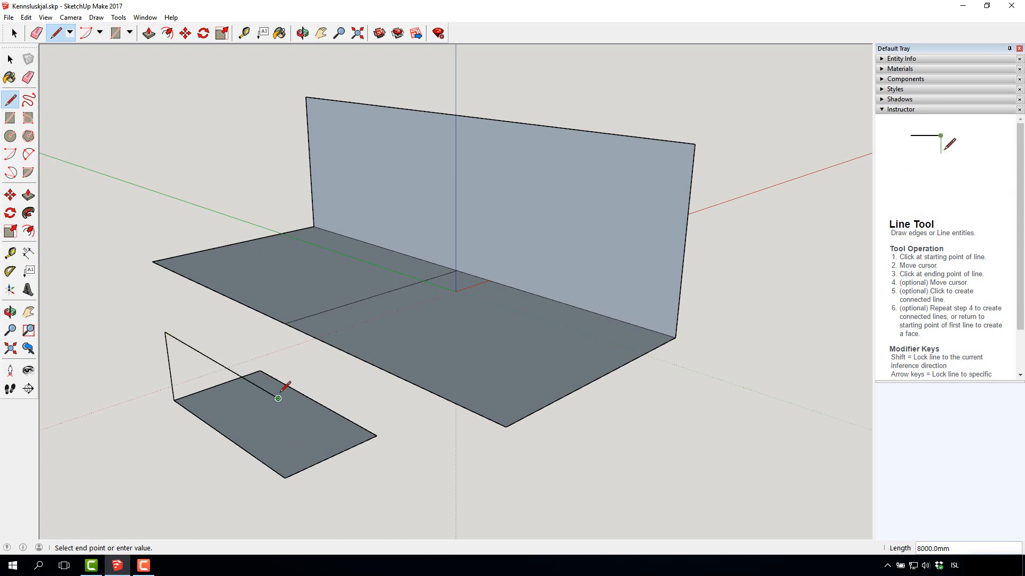
{"action": "left_click", "coordinate": [285, 476]}
{"action": "middle_click_drag", "start_coordinate": [285, 476], "coordinate": [356, 459]}
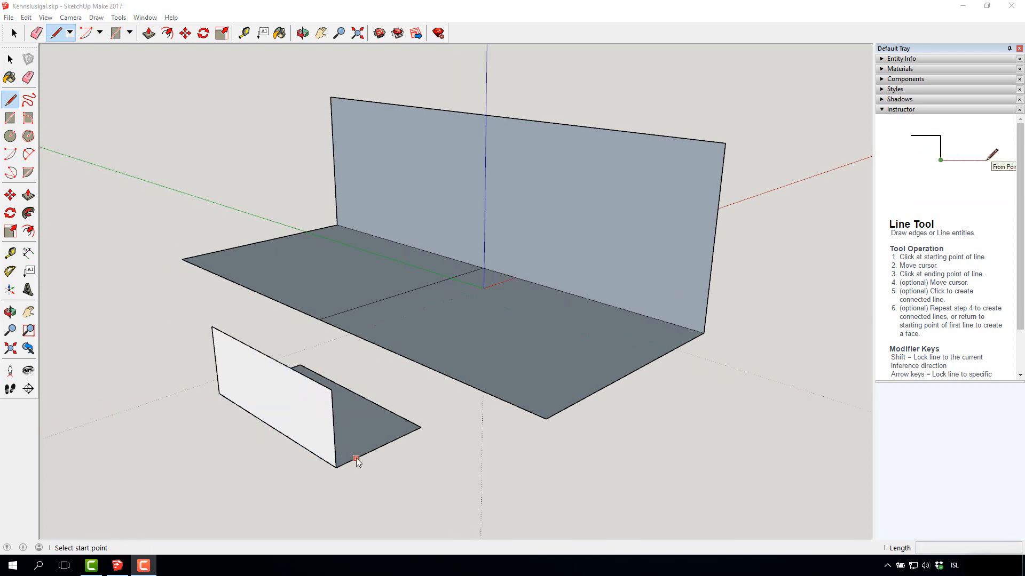
Push/Pull the small rectangle's vertical face outward to a thickness of 200 mm
{"action": "left_click", "coordinate": [28, 195]}
{"action": "left_click", "coordinate": [275, 393]}
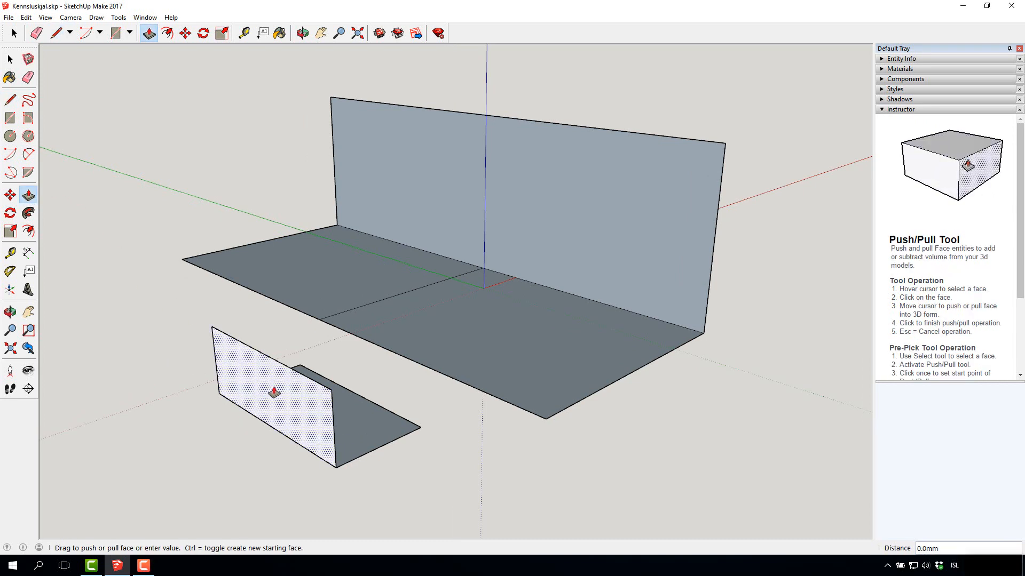
{"action": "left_click", "coordinate": [260, 396]}
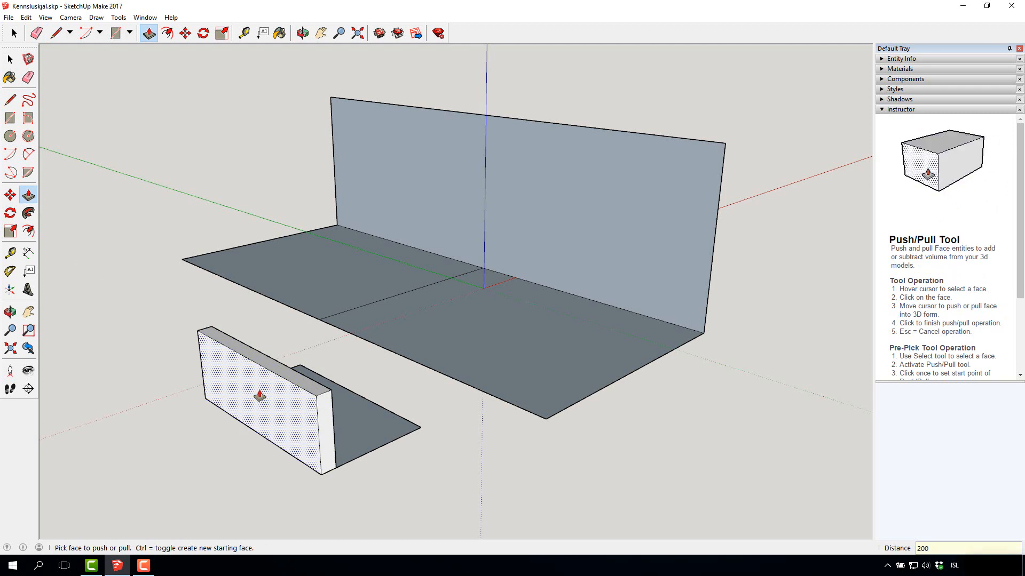
{"action": "type", "text": "200"}
{"action": "key", "text": "Return"}
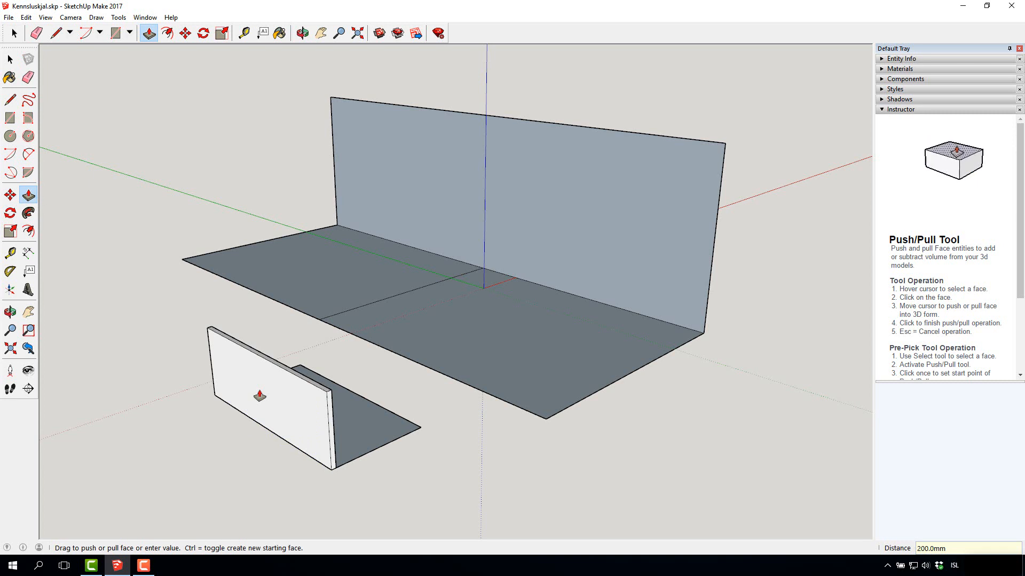
{"action": "left_click", "coordinate": [331, 426]}
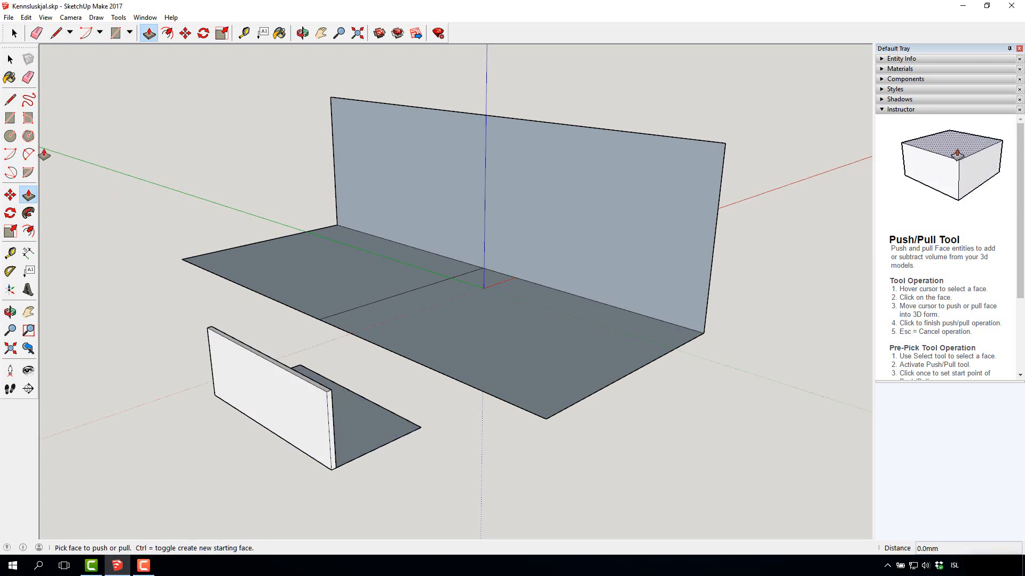
Draw a circle with an 800 mm radius near the middle of the thickened panel's outer face
{"action": "left_click", "coordinate": [10, 136]}
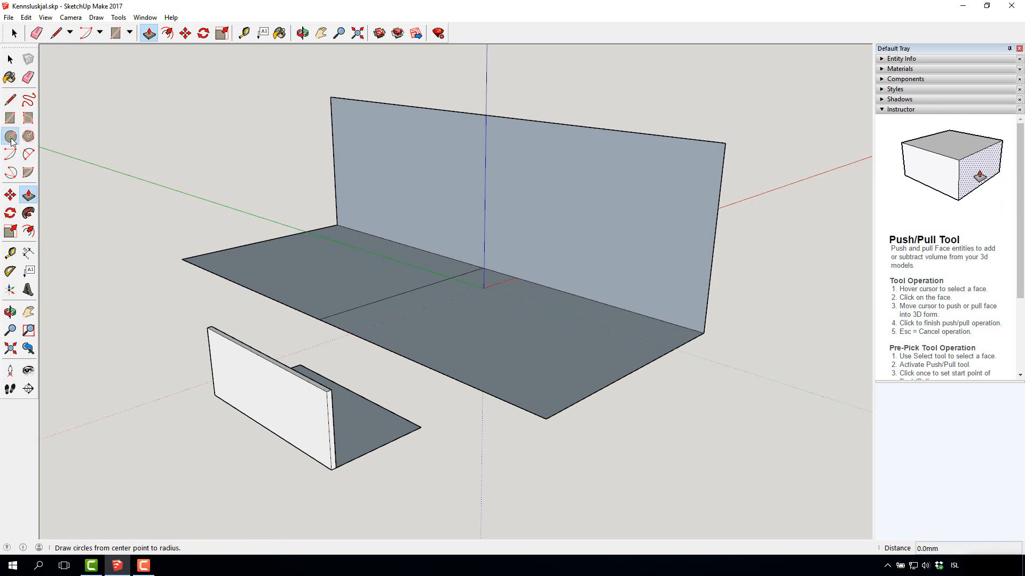
{"action": "left_click", "coordinate": [269, 401]}
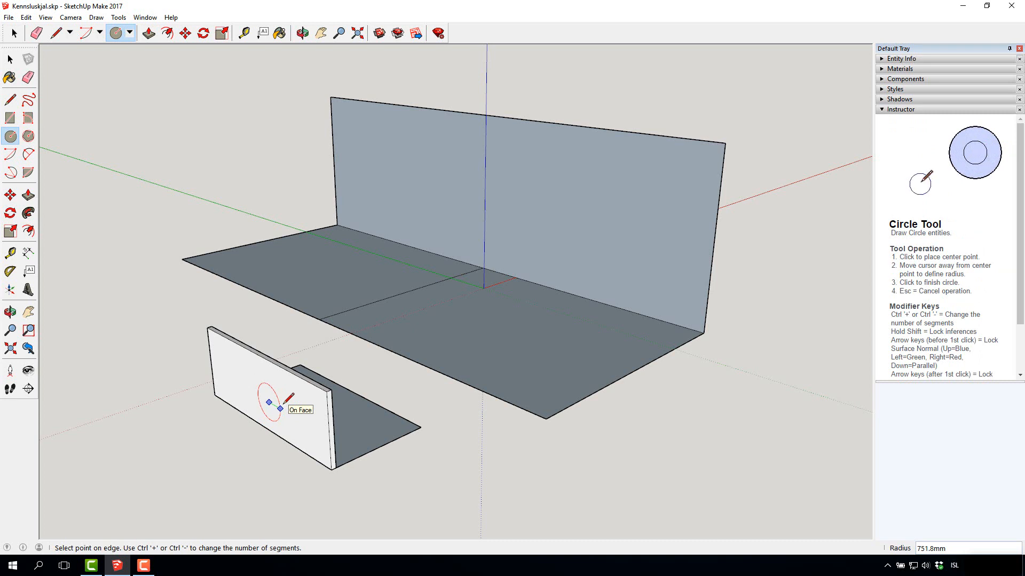
{"action": "type", "text": "800"}
{"action": "key", "text": "Return"}
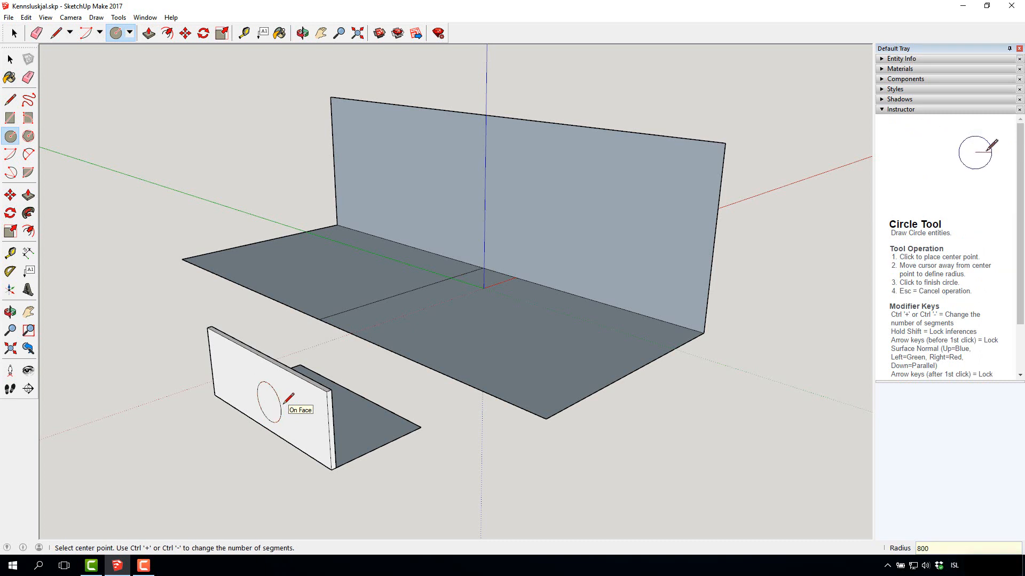
Push/Pull the circle on the small panel's outer face outward by 950 mm to form a cylinder
{"action": "left_click", "coordinate": [29, 195]}
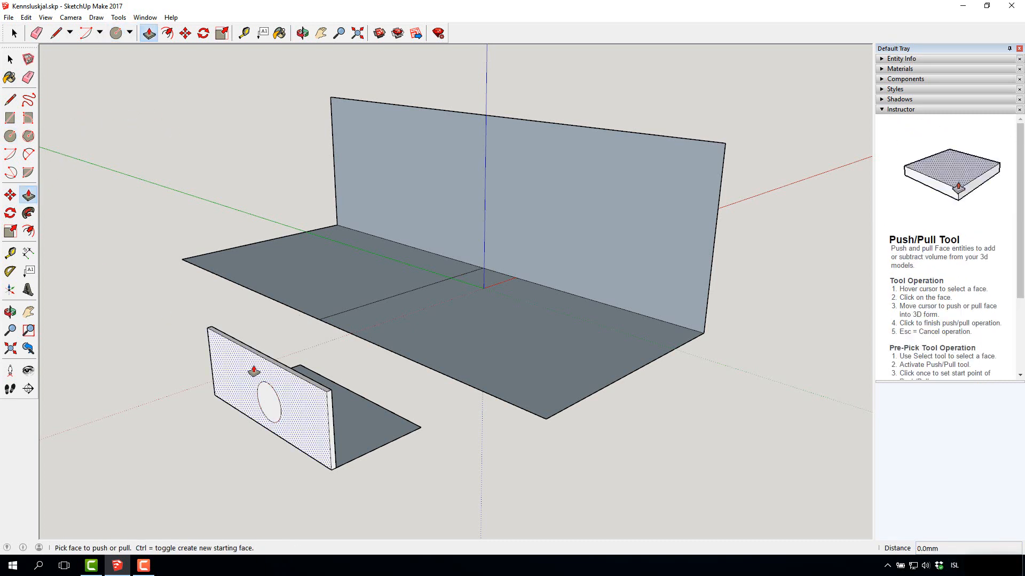
{"action": "left_click", "coordinate": [265, 404]}
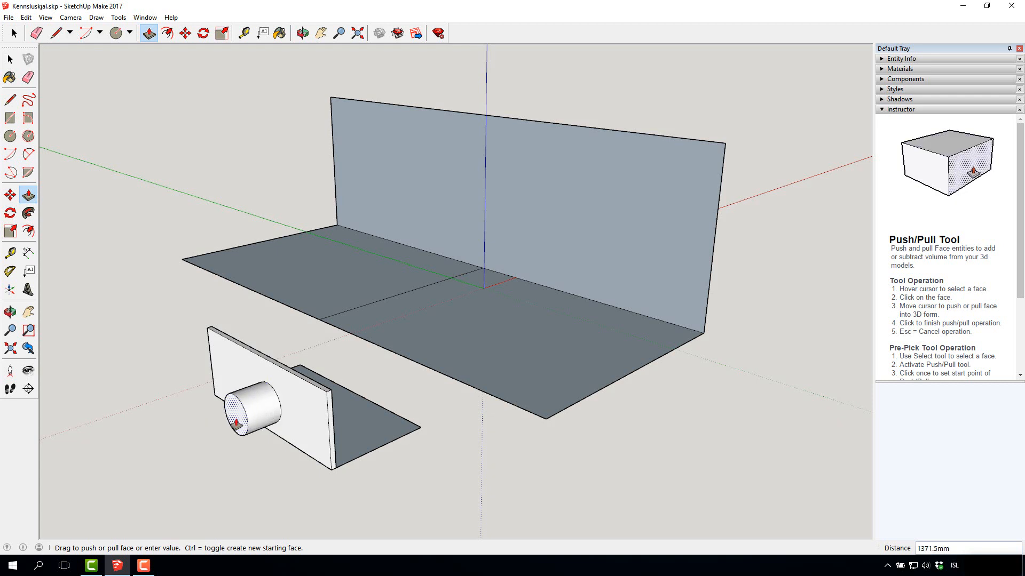
{"action": "left_click", "coordinate": [245, 417]}
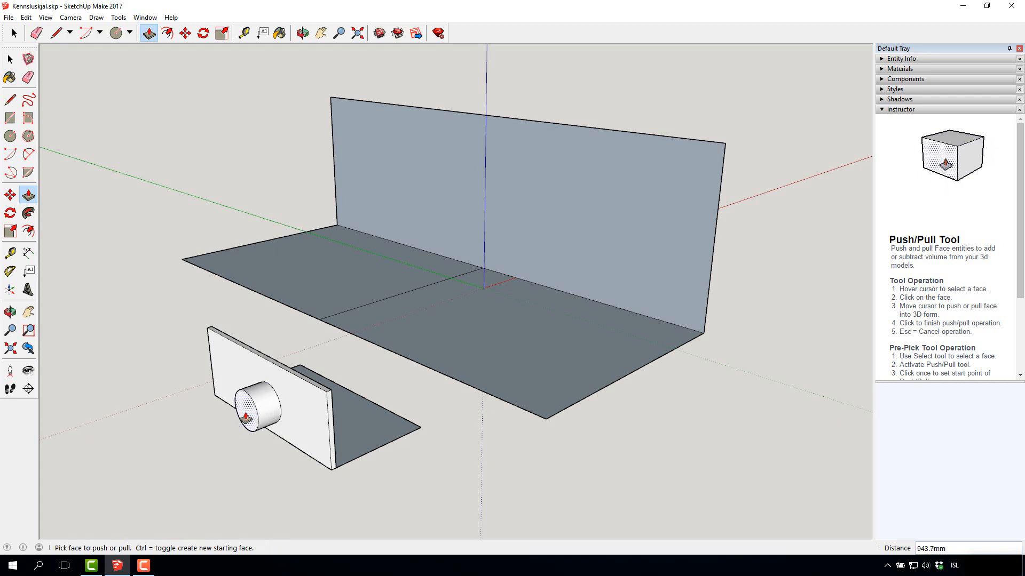
{"action": "type", "text": "950"}
{"action": "key", "text": "Return"}
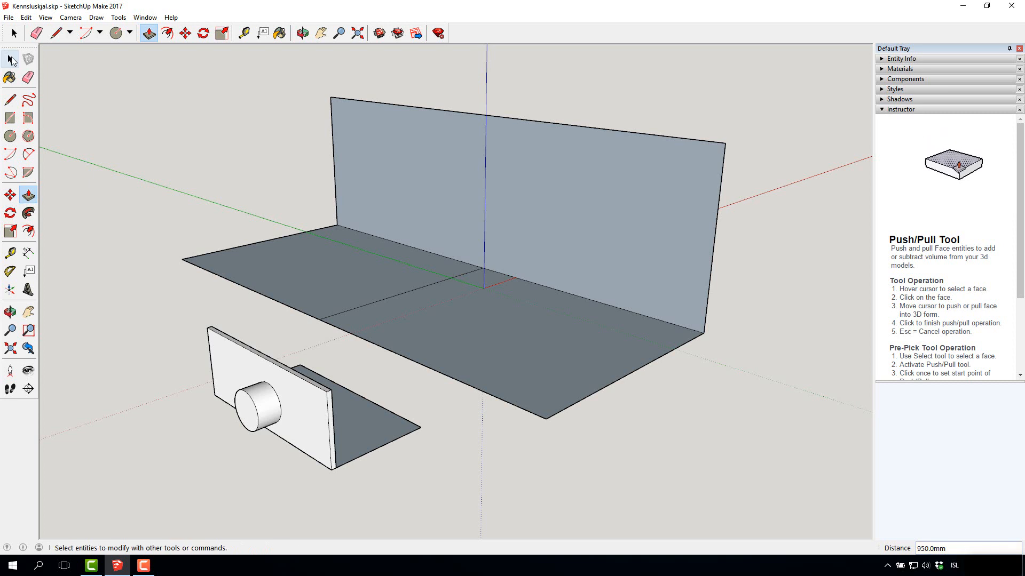
Place a Tape Measure guide line 3000 mm below the top edge of the large vertical face
{"action": "left_click", "coordinate": [12, 255]}
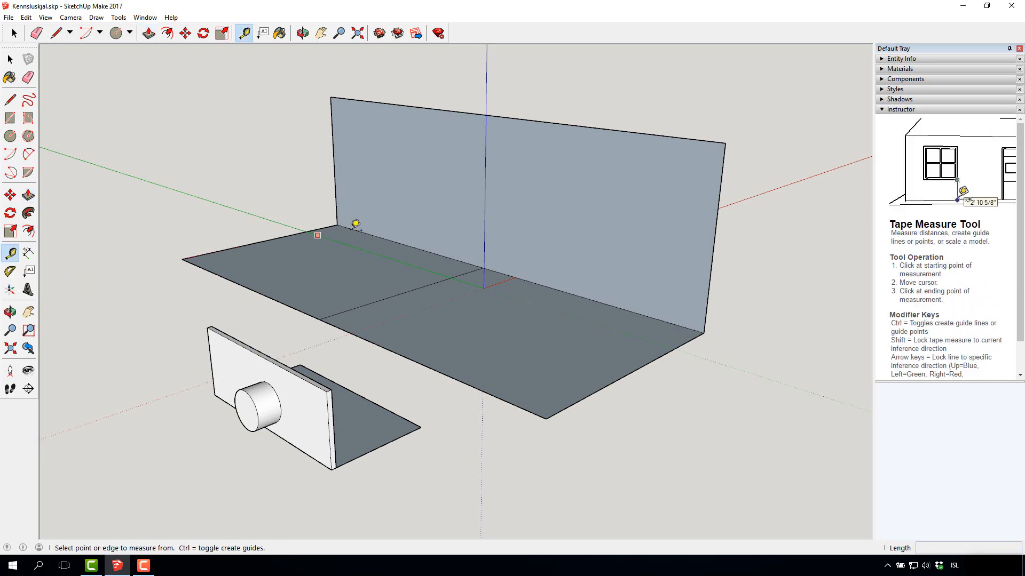
{"action": "left_click", "coordinate": [584, 126]}
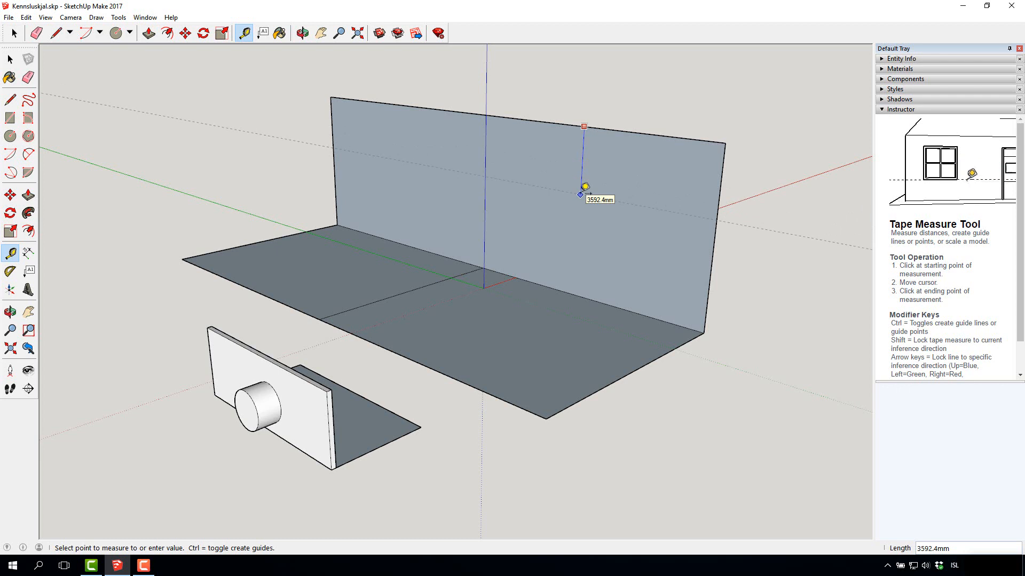
{"action": "type", "text": "000"}
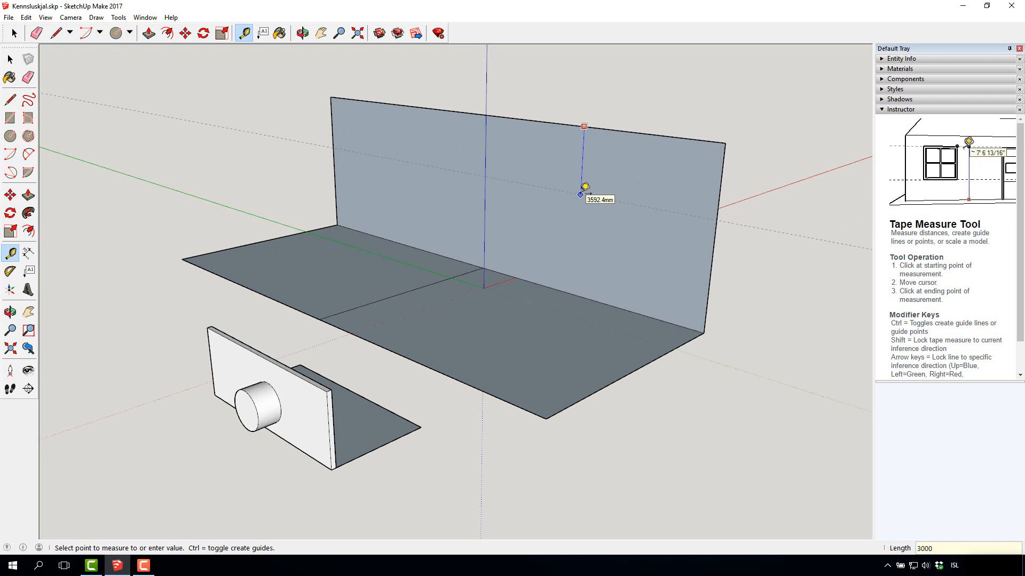
{"action": "key", "text": "Return"}
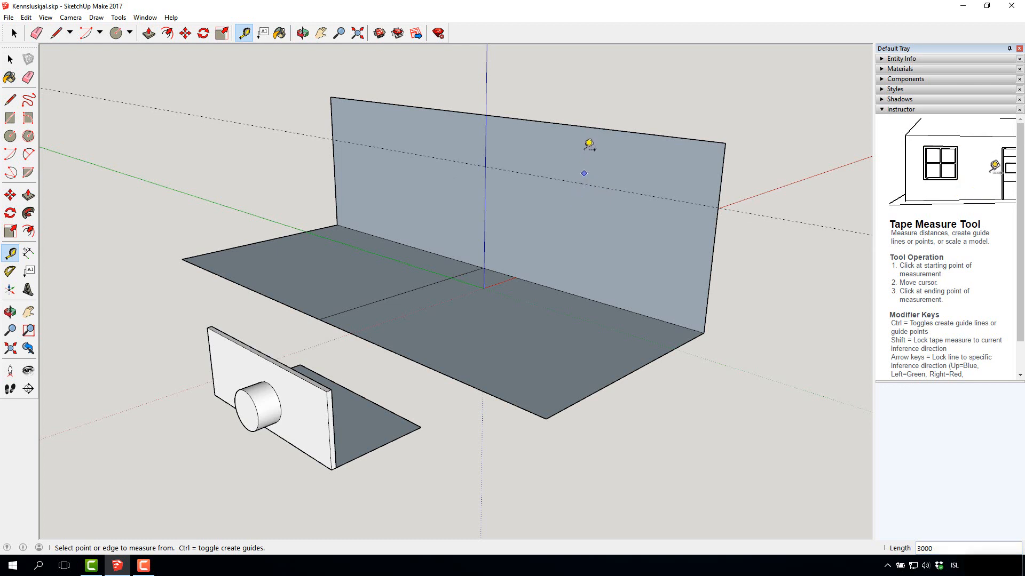
Place a guide line on the large ground rectangle, 8000 mm inward from and parallel to its far short edge on the green axis side
{"action": "left_click", "coordinate": [265, 241]}
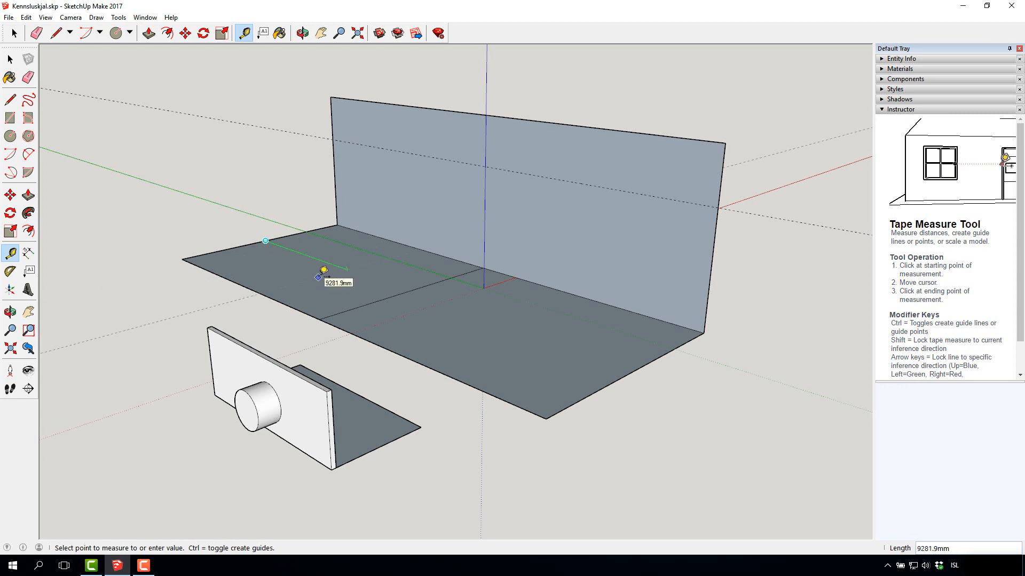
{"action": "type", "text": "800"}
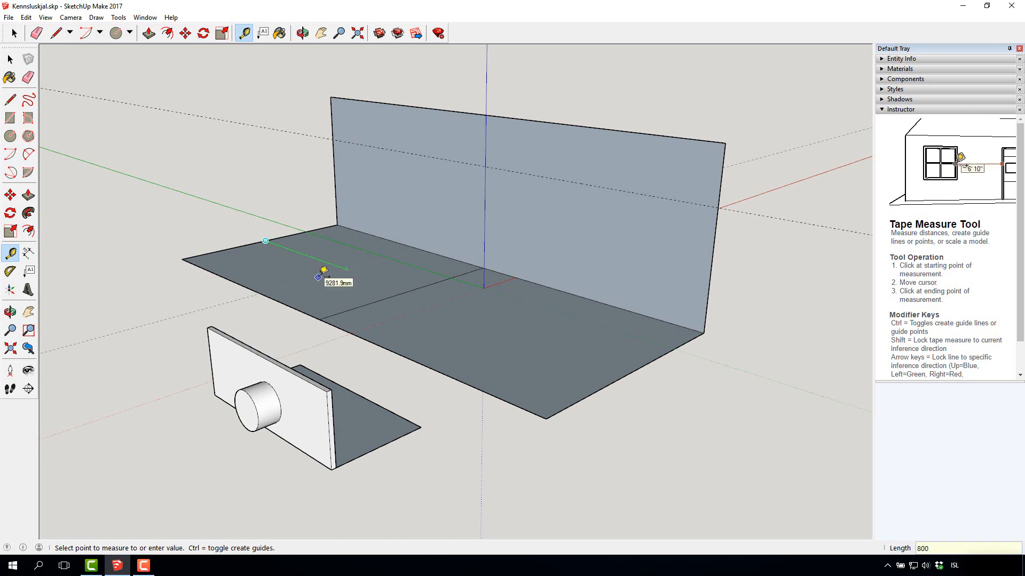
{"action": "type", "text": "0"}
{"action": "key", "text": "Return"}
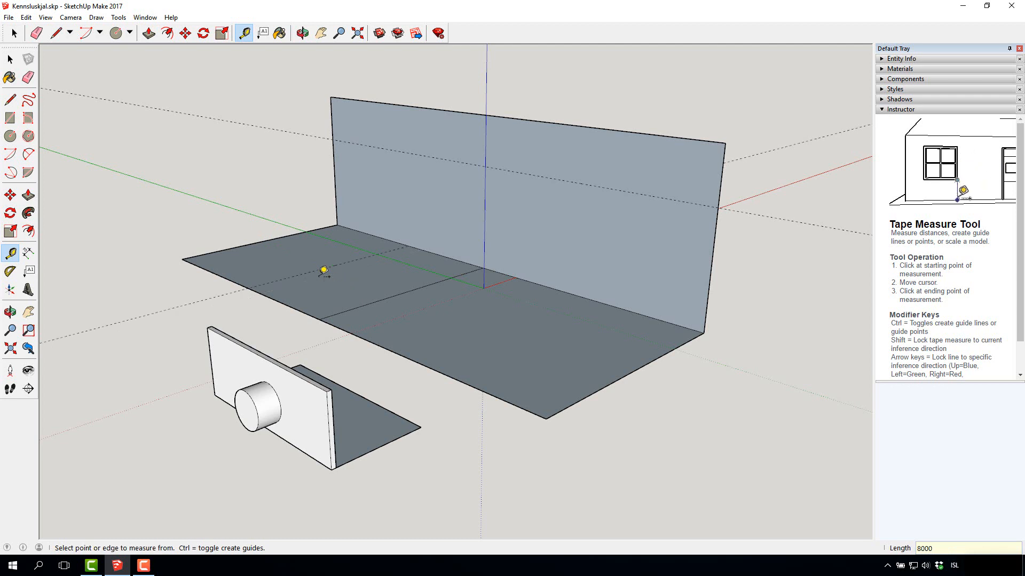
Draw edges along both guide lines, splitting the large ground rectangle across its width and the large vertical face along its length
{"action": "left_click", "coordinate": [11, 99]}
{"action": "left_click", "coordinate": [248, 288]}
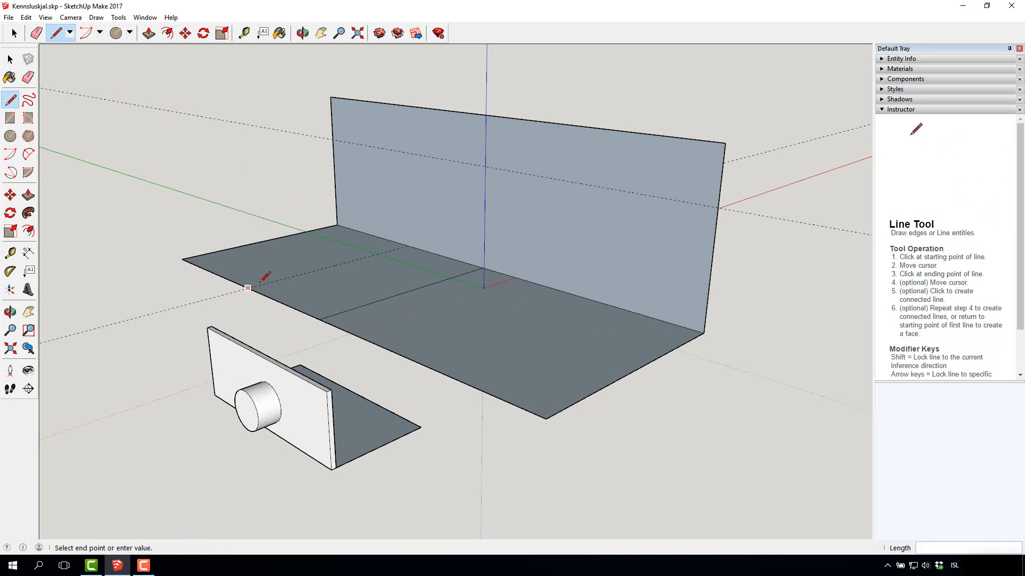
{"action": "left_click", "coordinate": [408, 246]}
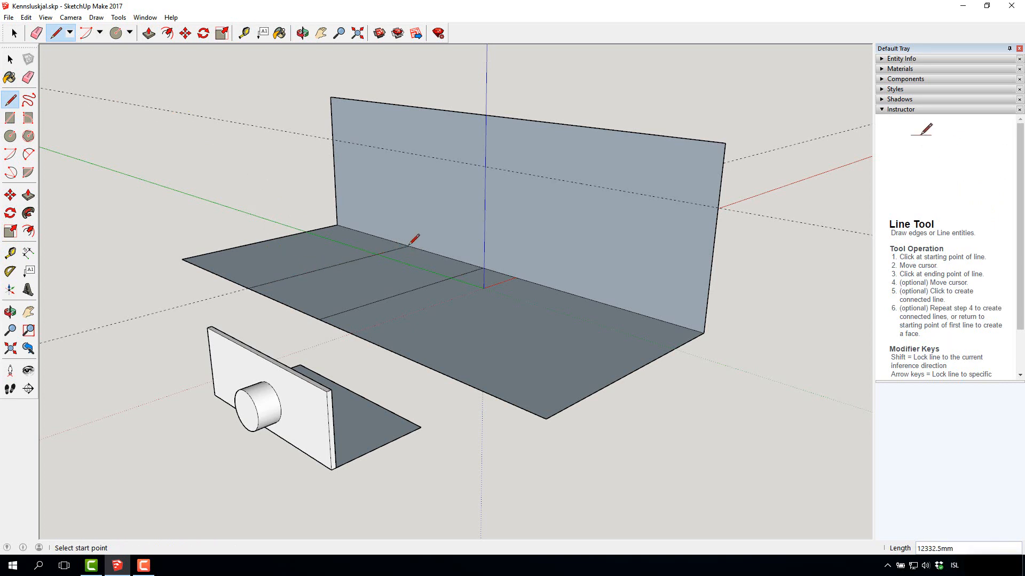
{"action": "left_click", "coordinate": [333, 139]}
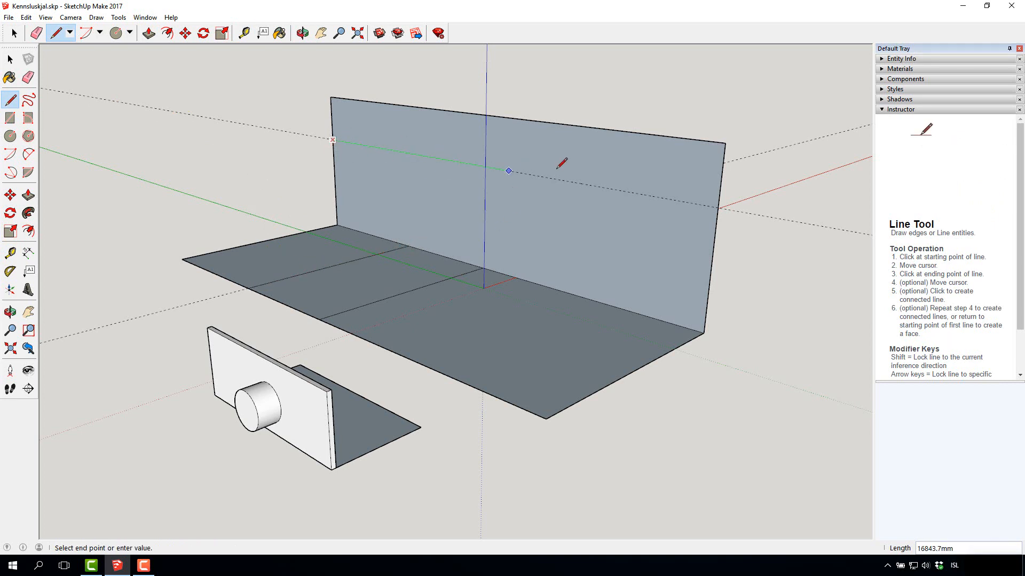
{"action": "left_click", "coordinate": [718, 207]}
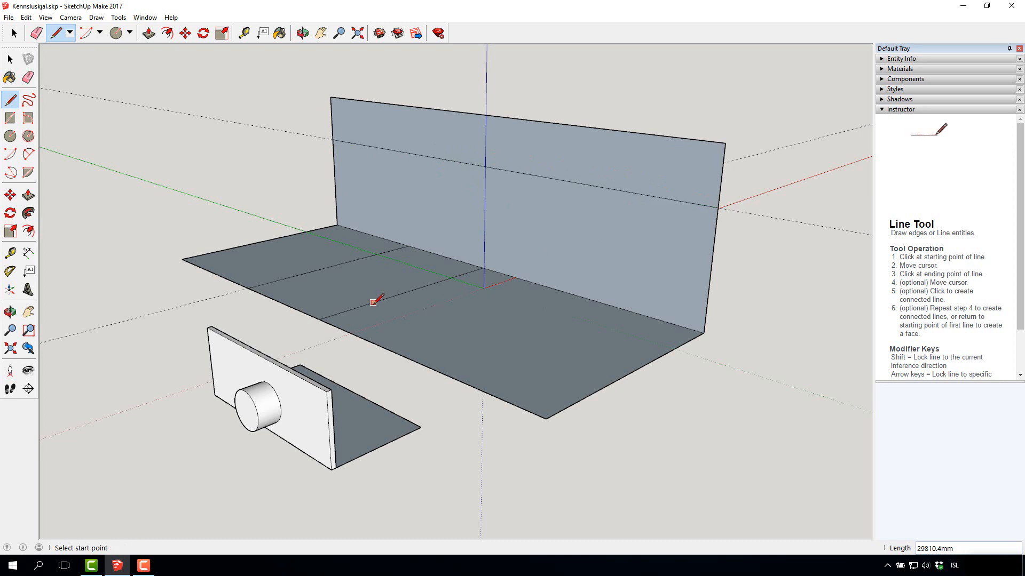
Delete the large ground rectangle, its vertical face and the guide lines, keeping the small panel model
{"action": "left_click", "coordinate": [3, 60]}
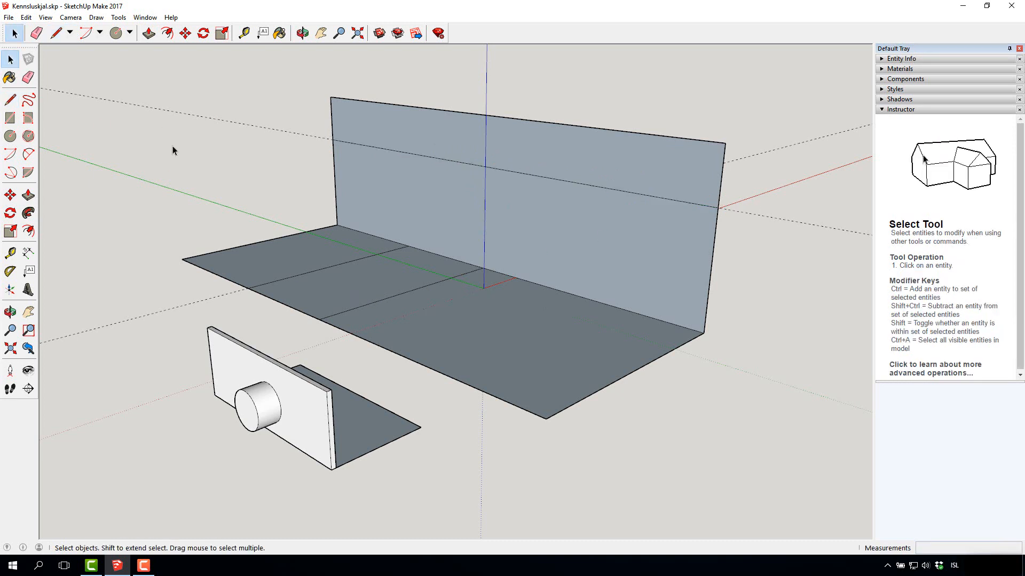
{"action": "scroll", "coordinate": [172, 149], "scroll_direction": "down", "scroll_amount": 2}
{"action": "key", "text": "o"}
{"action": "left_click_drag", "start_coordinate": [126, 210], "coordinate": [421, 283]}
{"action": "left_click", "coordinate": [10, 59]}
{"action": "left_click_drag", "start_coordinate": [110, 59], "coordinate": [620, 303]}
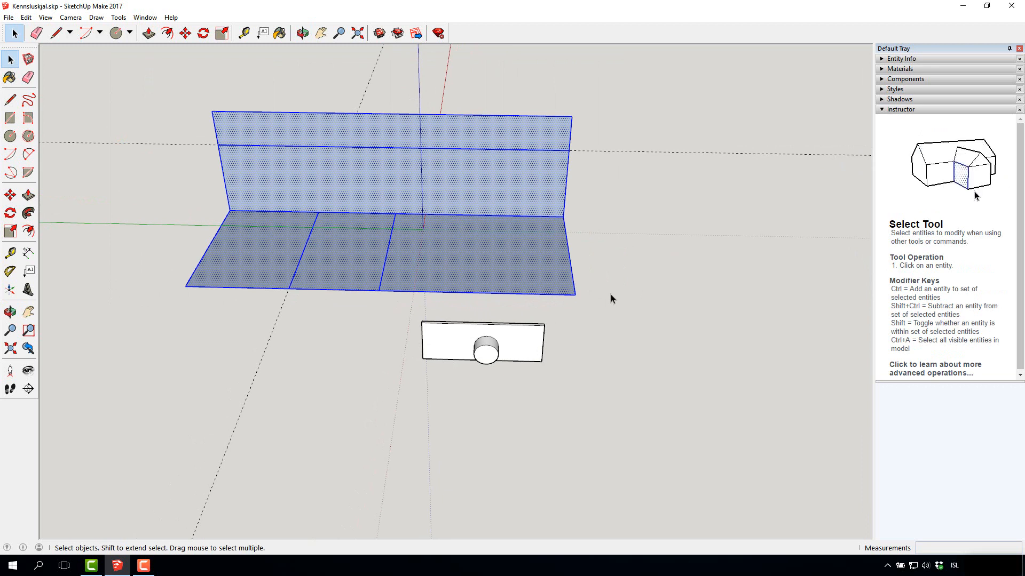
{"action": "key", "text": "Delete"}
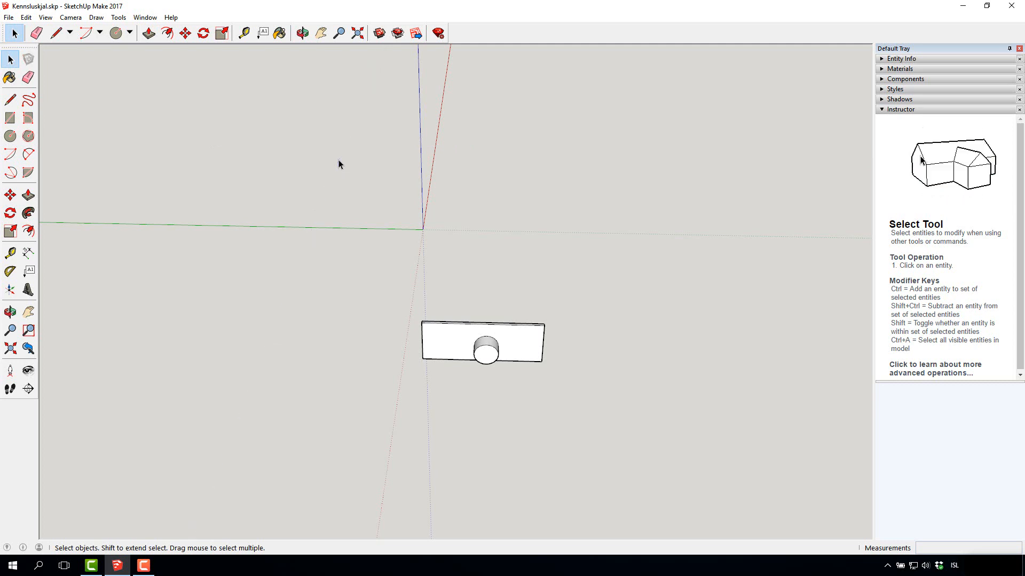
Rotate the entire small panel model 60 degrees horizontally about the midpoint of the panel's top edge
{"action": "left_click", "coordinate": [11, 313]}
{"action": "mouse_move", "coordinate": [469, 373]}
{"action": "left_mouse_down"}
{"action": "mouse_move", "coordinate": [299, 327]}
{"action": "mouse_move", "coordinate": [224, 330]}
{"action": "mouse_move", "coordinate": [89, 265]}
{"action": "mouse_move", "coordinate": [539, 425]}
{"action": "mouse_move", "coordinate": [454, 384]}
{"action": "left_mouse_up"}
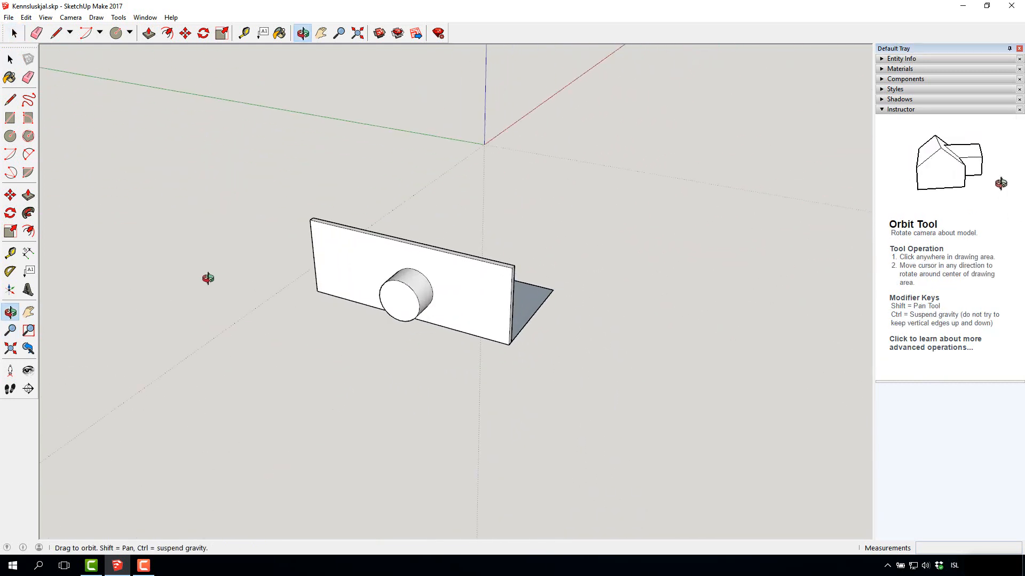
{"action": "left_click", "coordinate": [10, 213]}
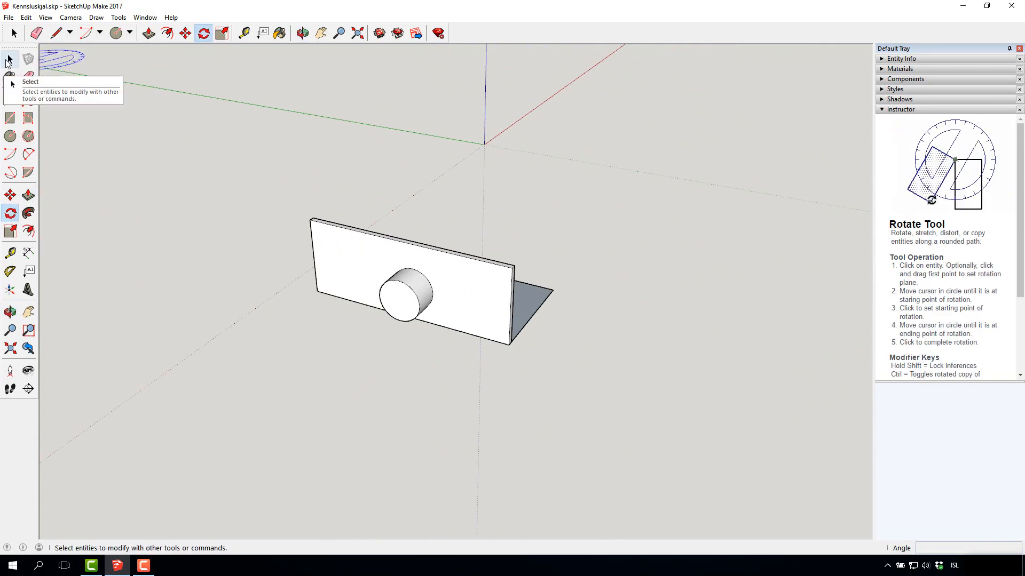
{"action": "left_click", "coordinate": [10, 60]}
{"action": "left_click_drag", "start_coordinate": [224, 142], "coordinate": [612, 382]}
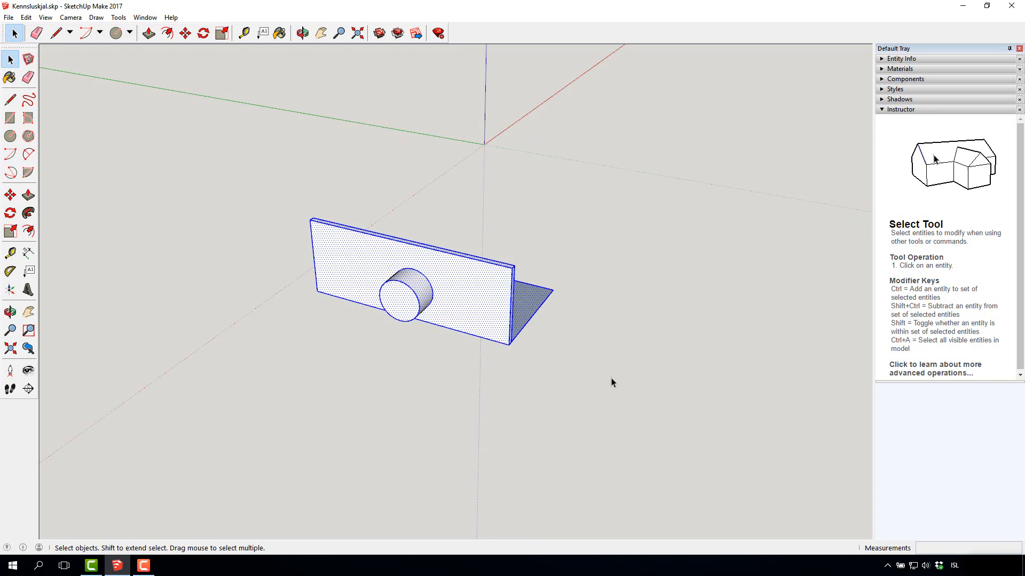
{"action": "left_click", "coordinate": [10, 214]}
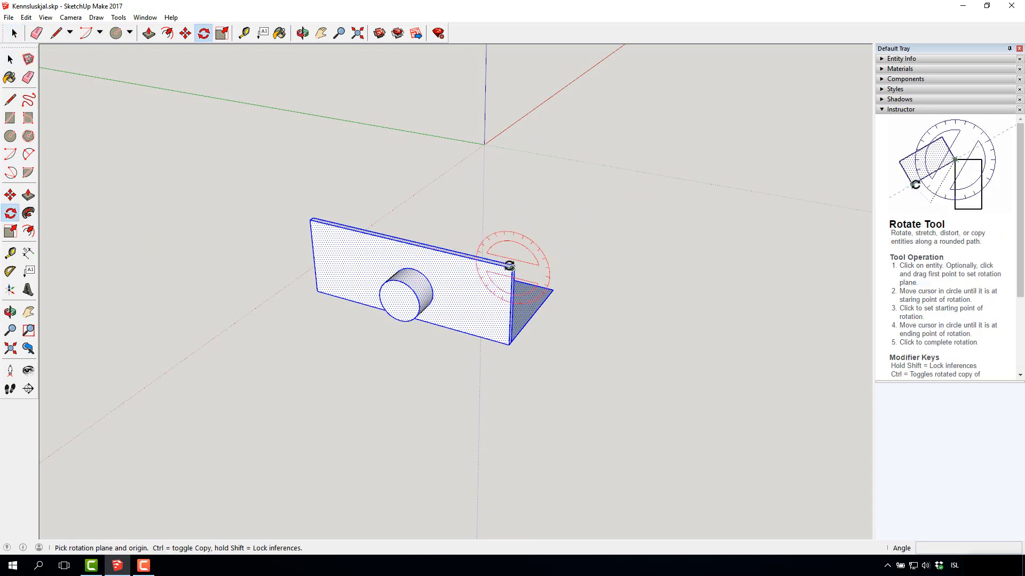
{"action": "left_click", "coordinate": [406, 242]}
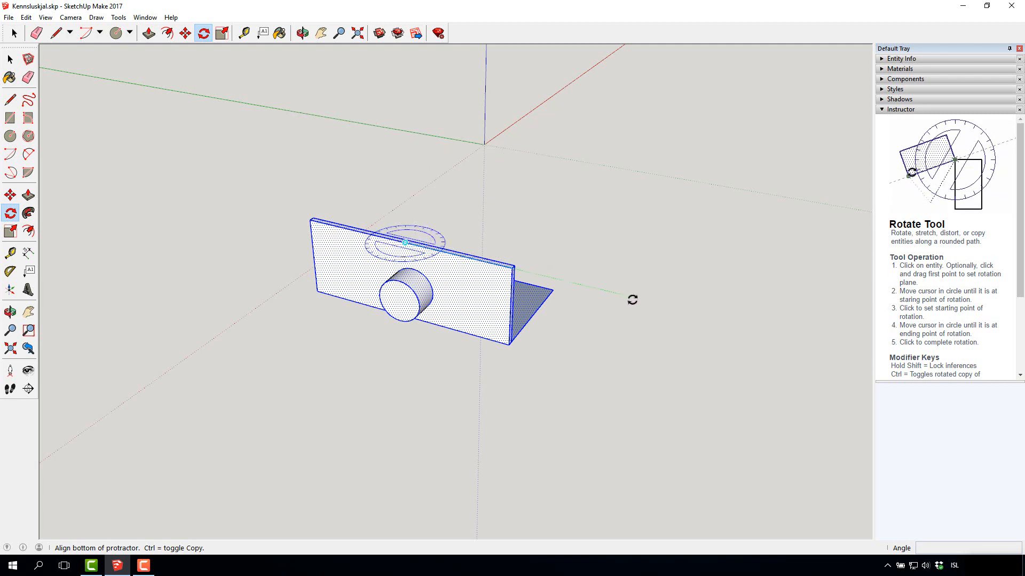
{"action": "scroll", "coordinate": [635, 300], "scroll_direction": "up", "scroll_amount": 3}
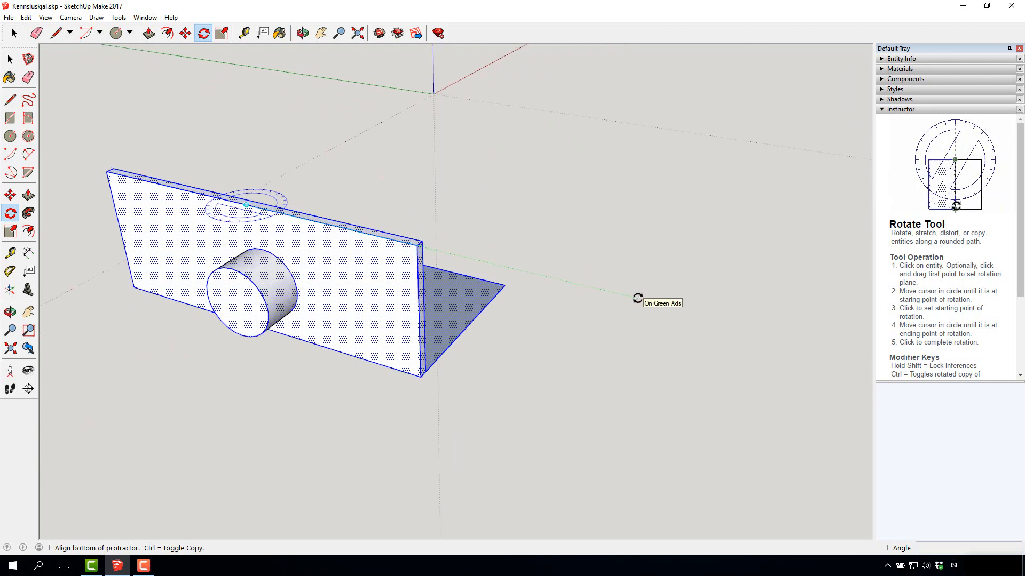
{"action": "left_click", "coordinate": [637, 298]}
{"action": "scroll", "coordinate": [637, 298], "scroll_direction": "down", "scroll_amount": 3}
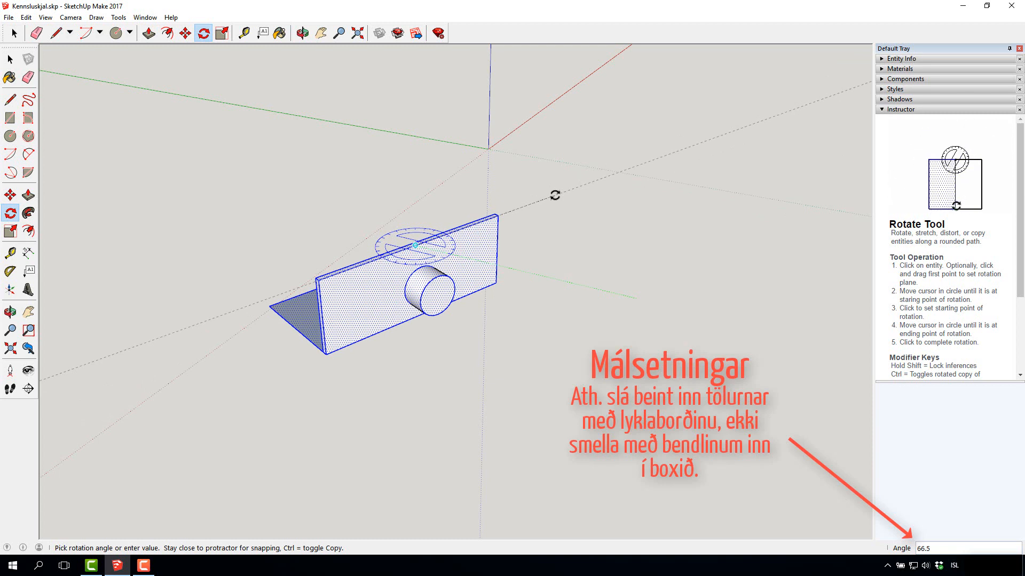
{"action": "type", "text": "60"}
{"action": "key", "text": "Return"}
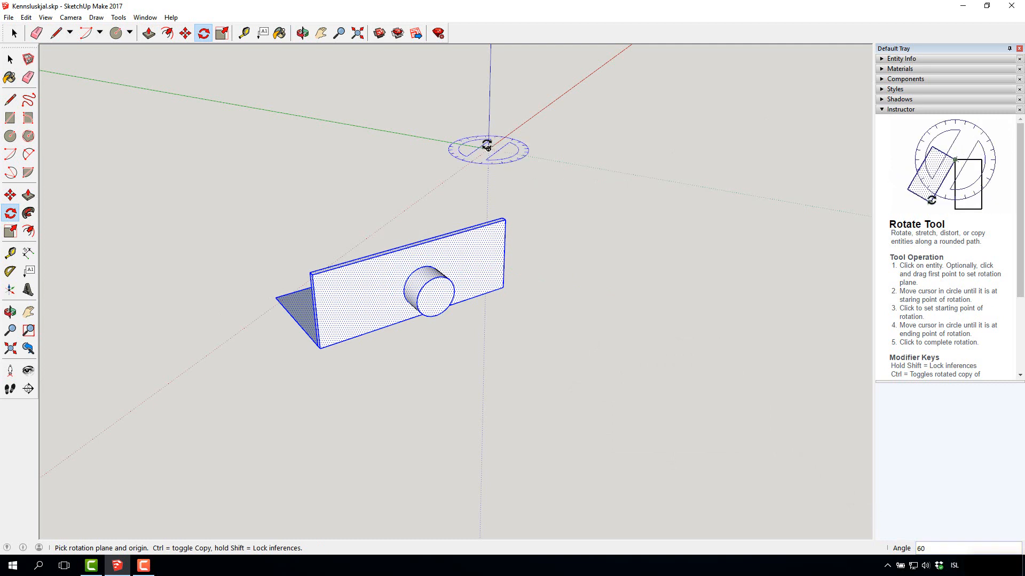
Undo the rotation of the panel model and clear the selection
{"action": "key", "text": "ctrl+z"}
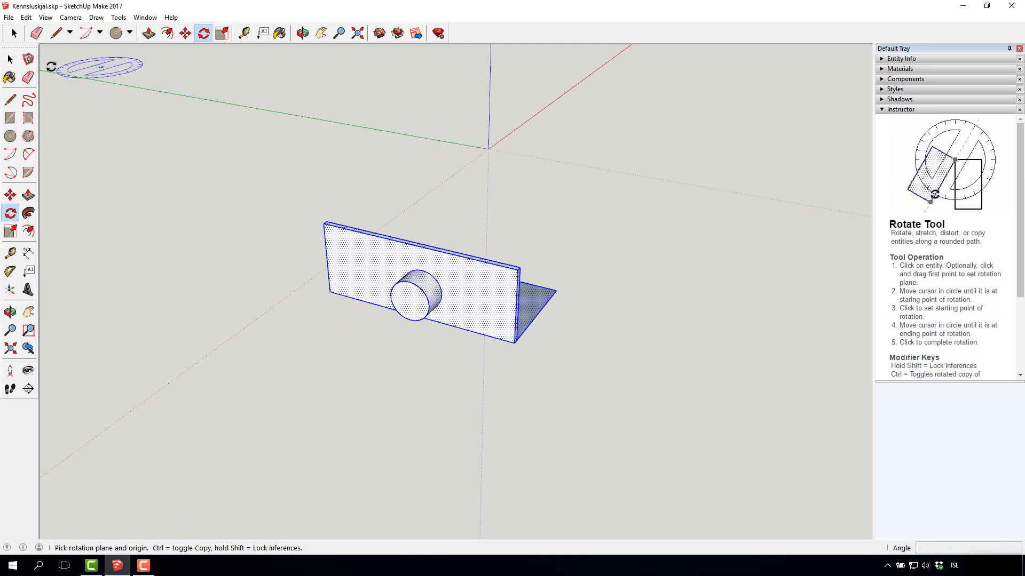
{"action": "left_click", "coordinate": [11, 59]}
{"action": "left_click", "coordinate": [161, 134]}
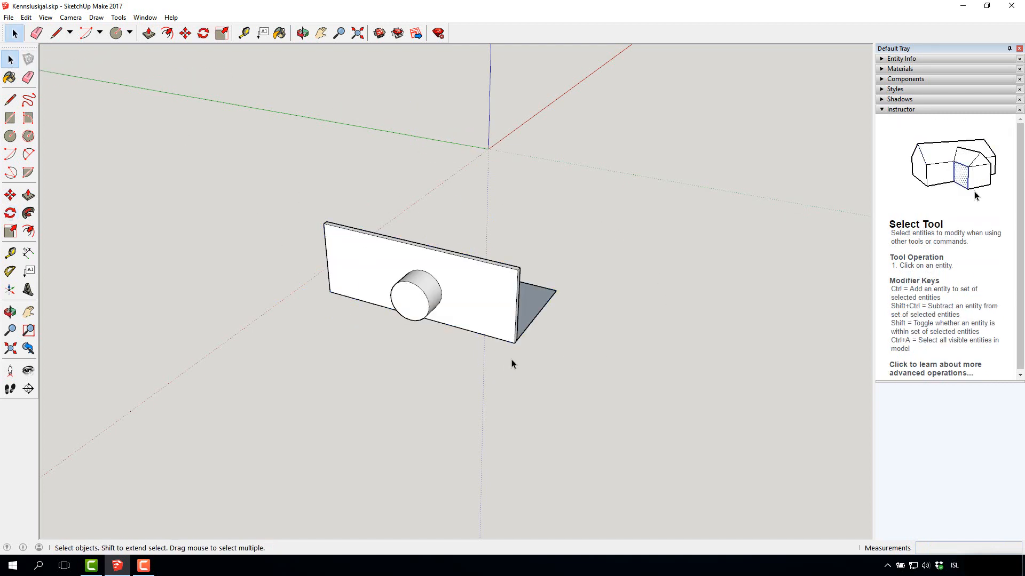
Move the entire panel model 4000 mm along the green axis, away from the solid green axis line
{"action": "left_click_drag", "start_coordinate": [216, 158], "coordinate": [646, 378]}
{"action": "left_click", "coordinate": [10, 196]}
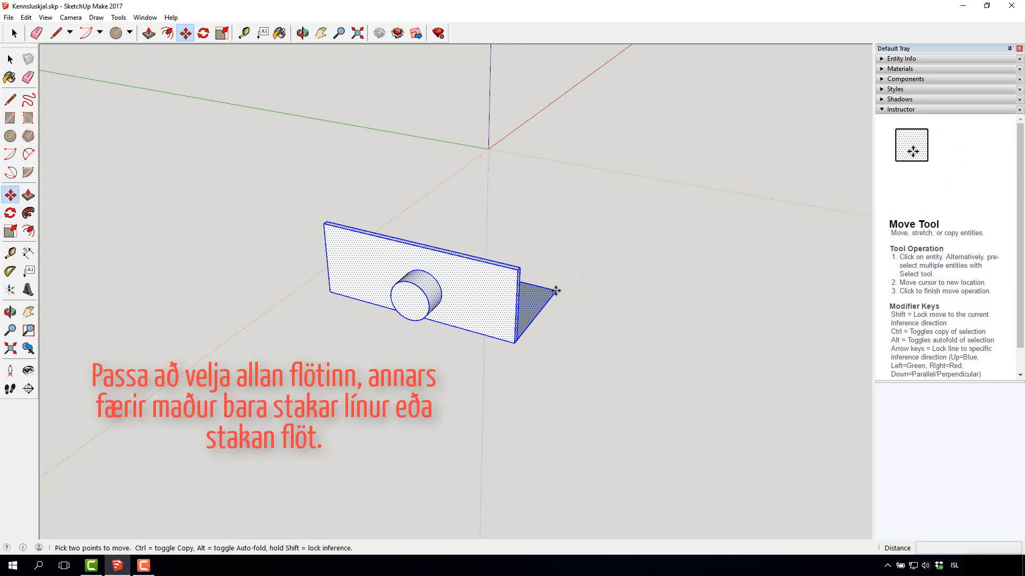
{"action": "left_click", "coordinate": [561, 289]}
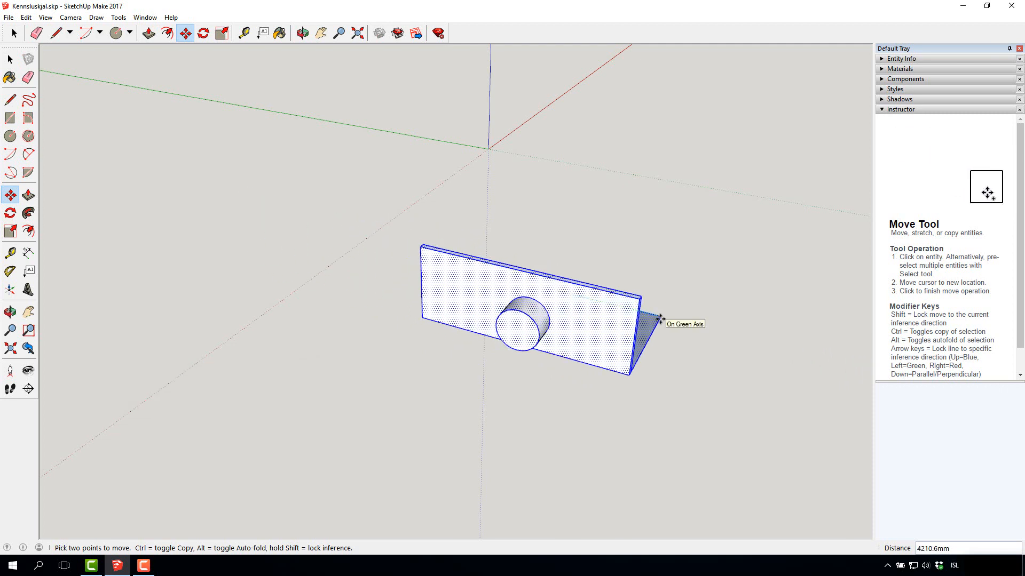
{"action": "type", "text": "400"}
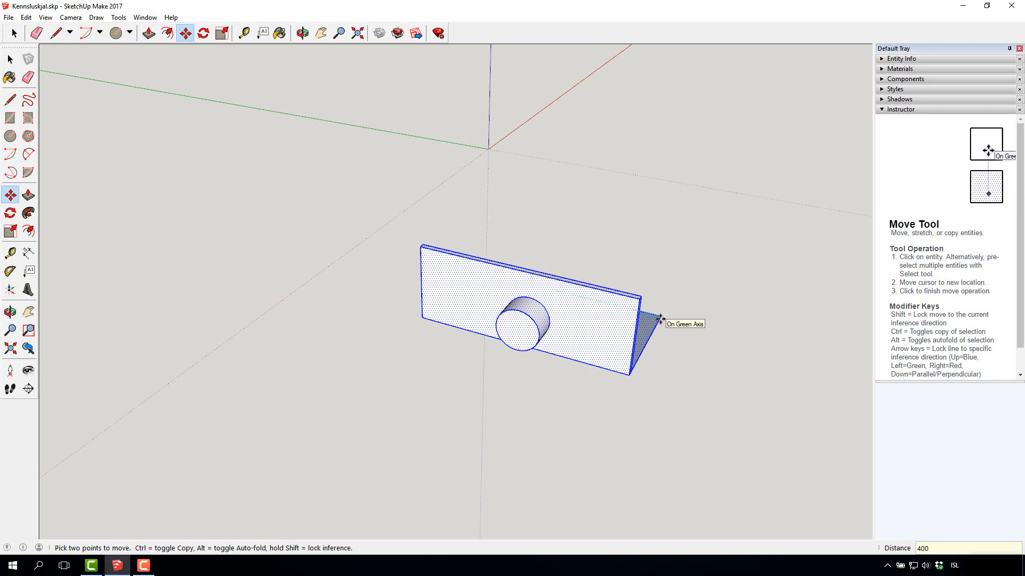
{"action": "type", "text": "0"}
{"action": "key", "text": "Return"}
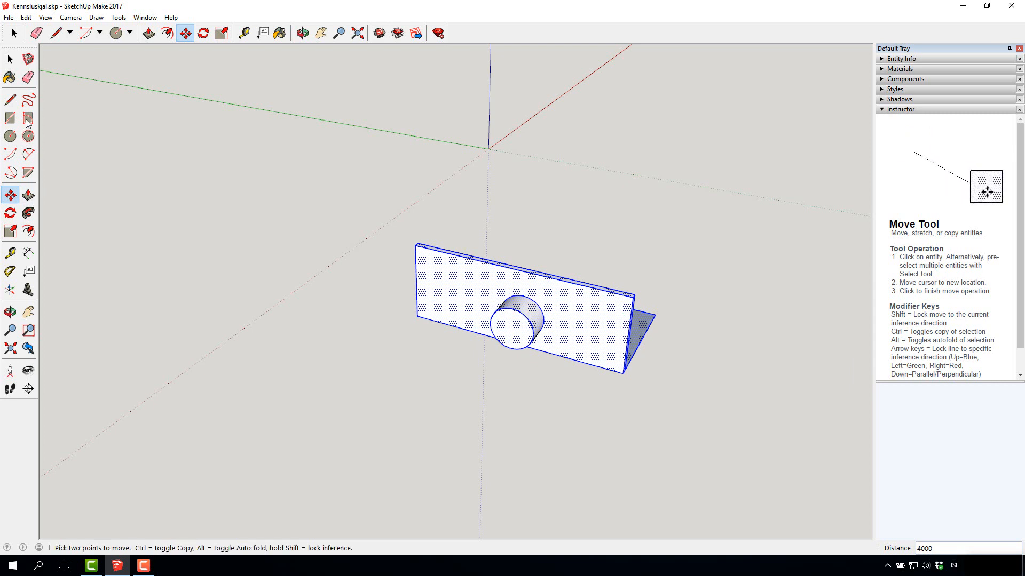
Copy the panel model 14000 mm along the green axis in the opposite direction, starting from the panel's lower front corner
{"action": "left_click", "coordinate": [417, 317]}
{"action": "key", "text": "ctrl"}
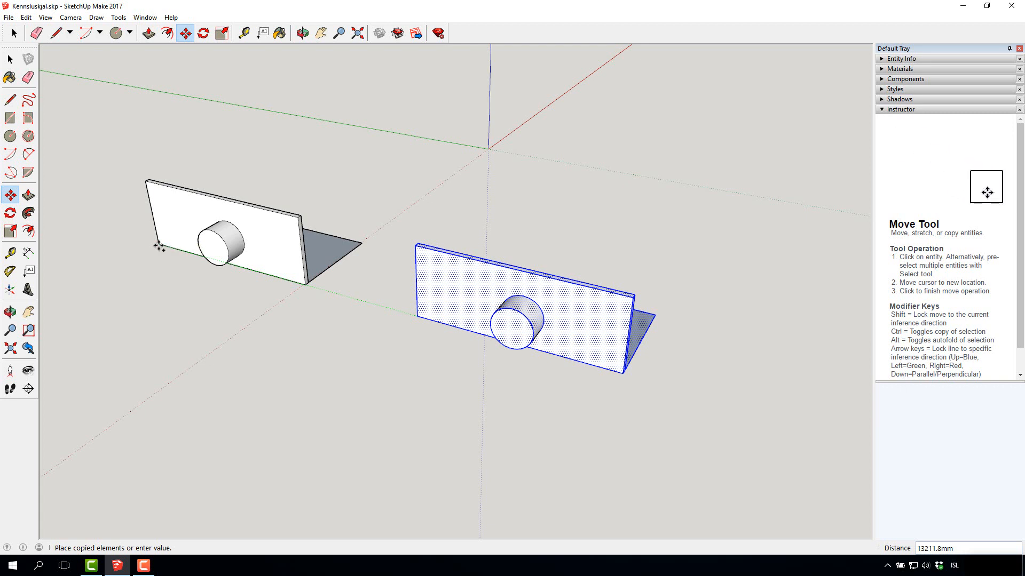
{"action": "type", "text": "14"}
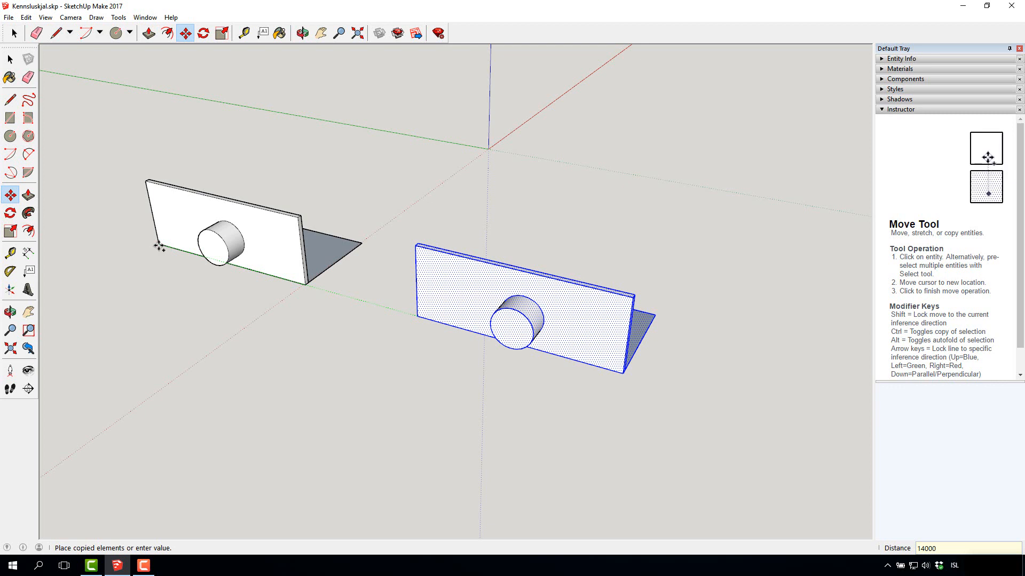
{"action": "type", "text": "000"}
{"action": "key", "text": "Return"}
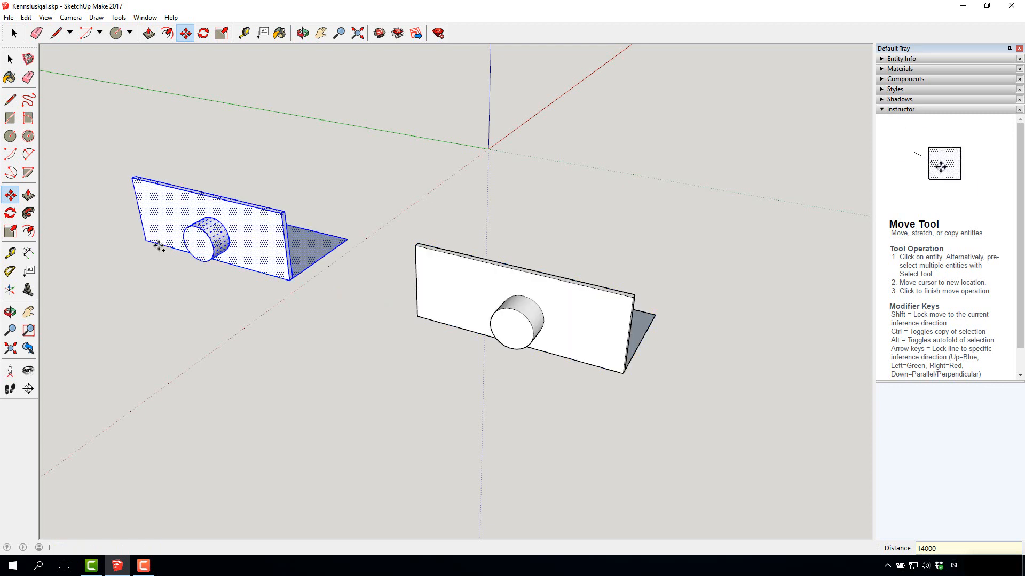